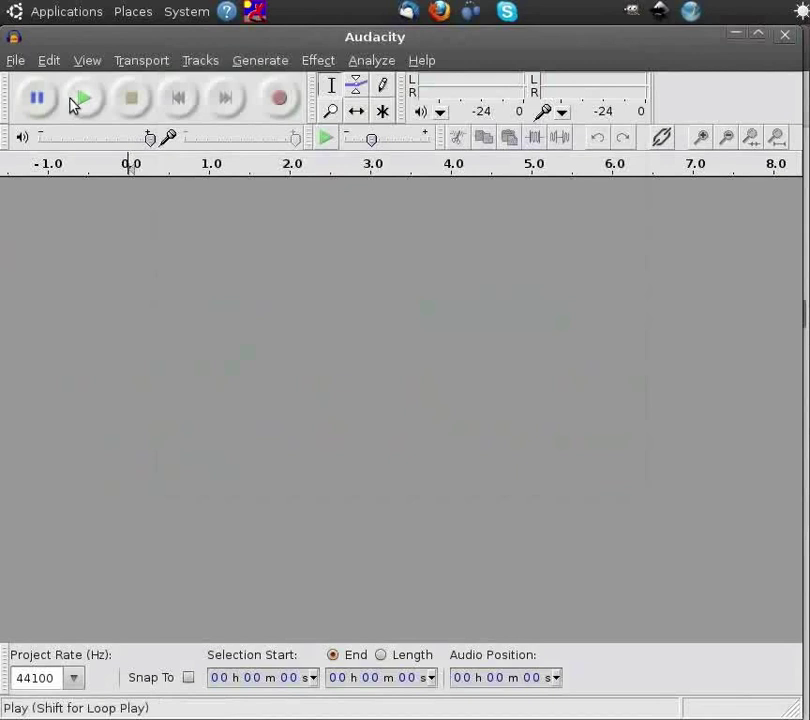
Import the audio file Editing in Audacity.wav from the Audacity Editing folder
left_click(15, 61)
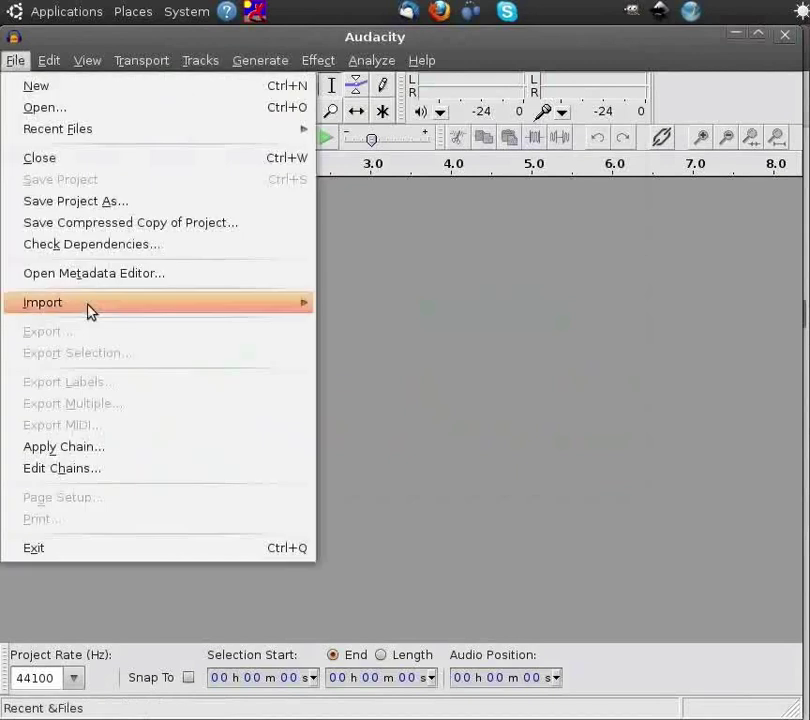
mouse_move(192, 312)
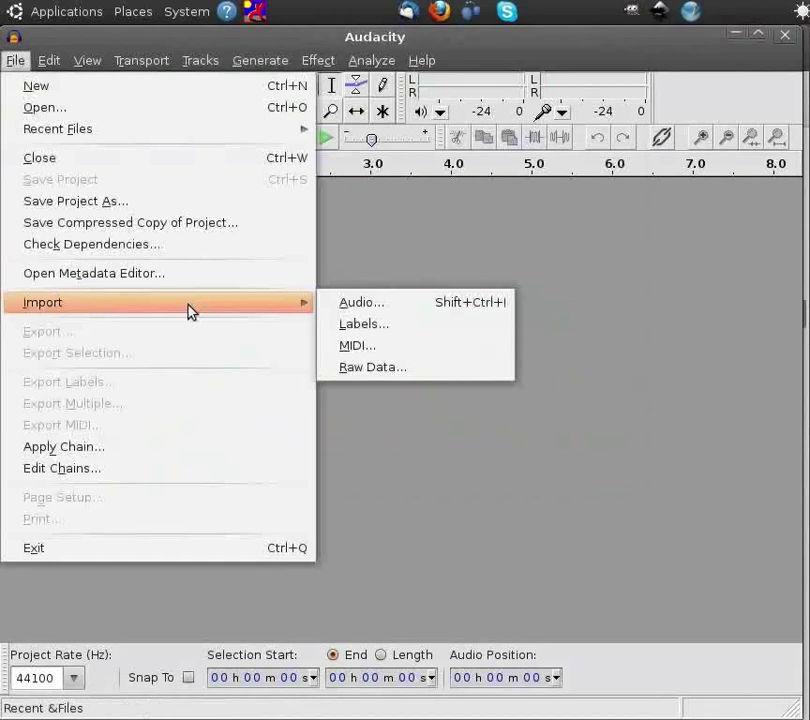
left_click(360, 304)
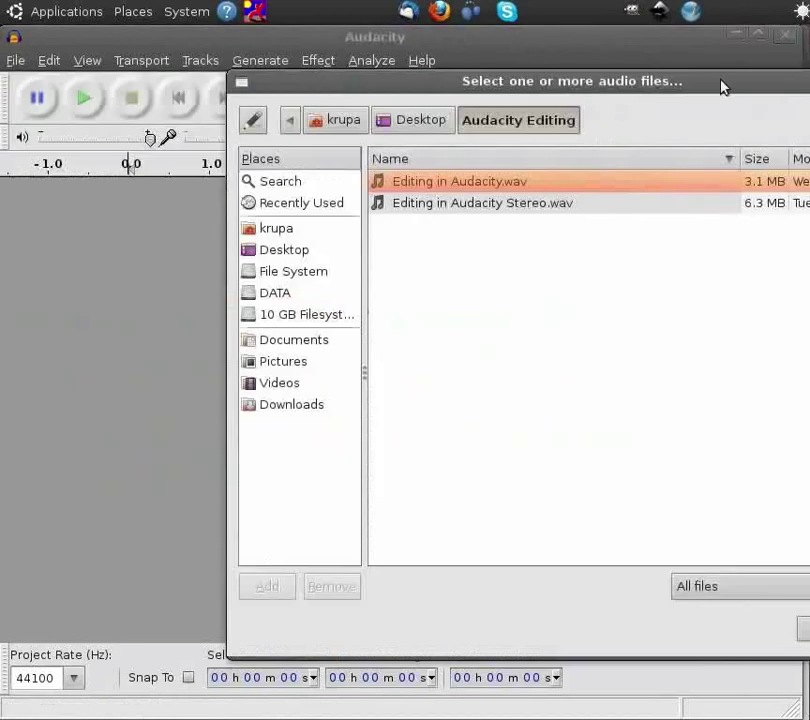
left_click_drag(724, 88, 537, 83)
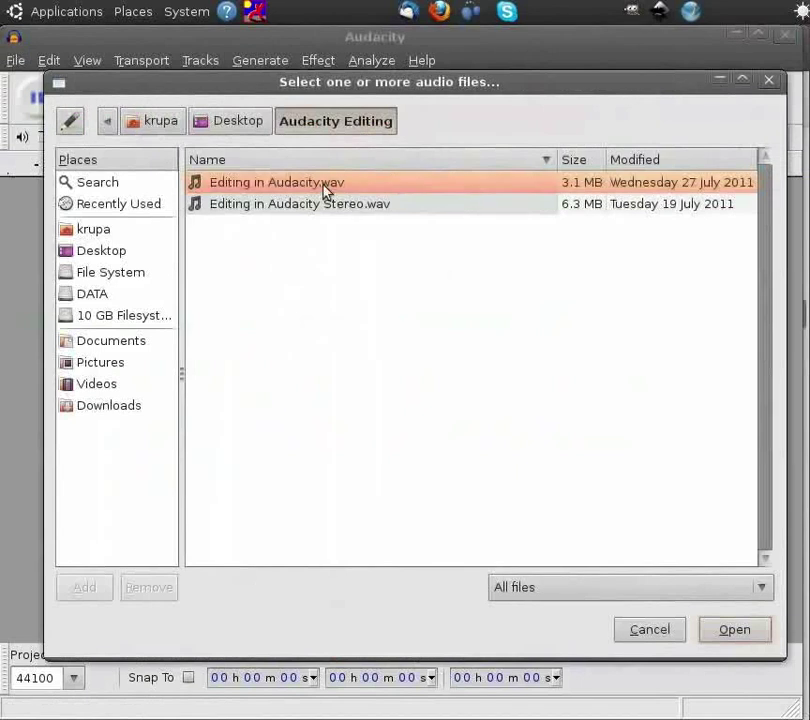
left_click(743, 640)
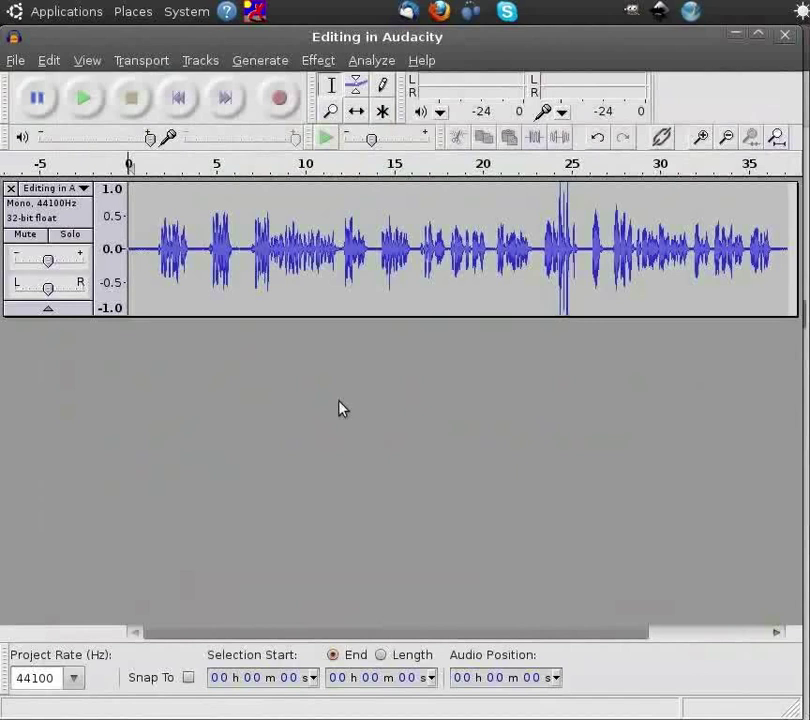
Save the project as Editing in Audacity.aup in the Audacity Editing folder, copying all audio into the project
left_click(16, 62)
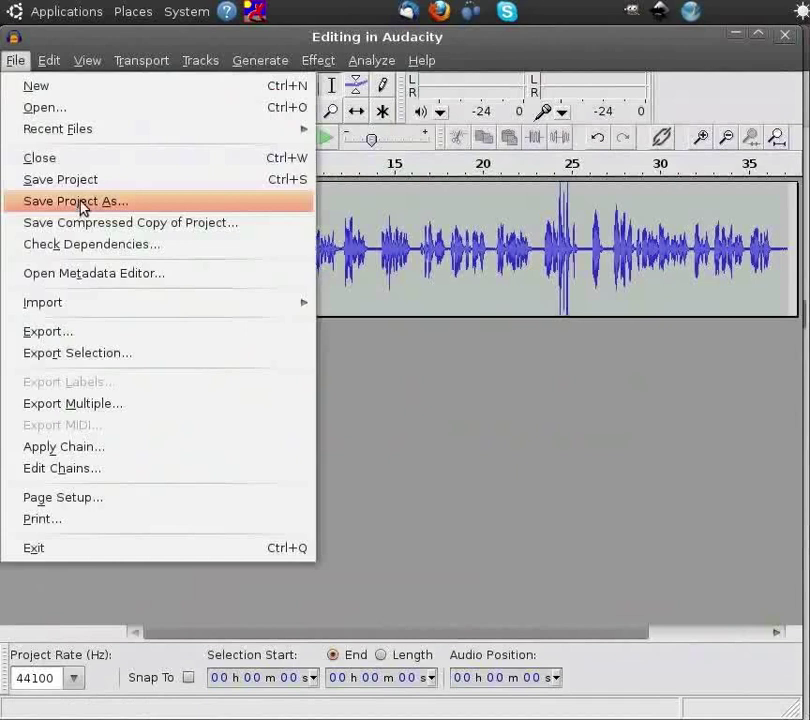
left_click(82, 204)
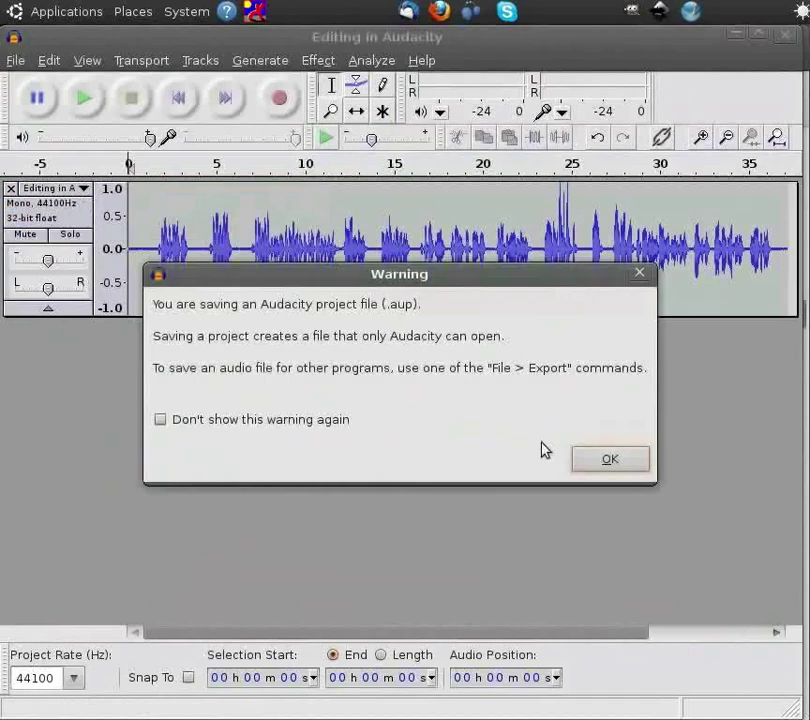
left_click(632, 468)
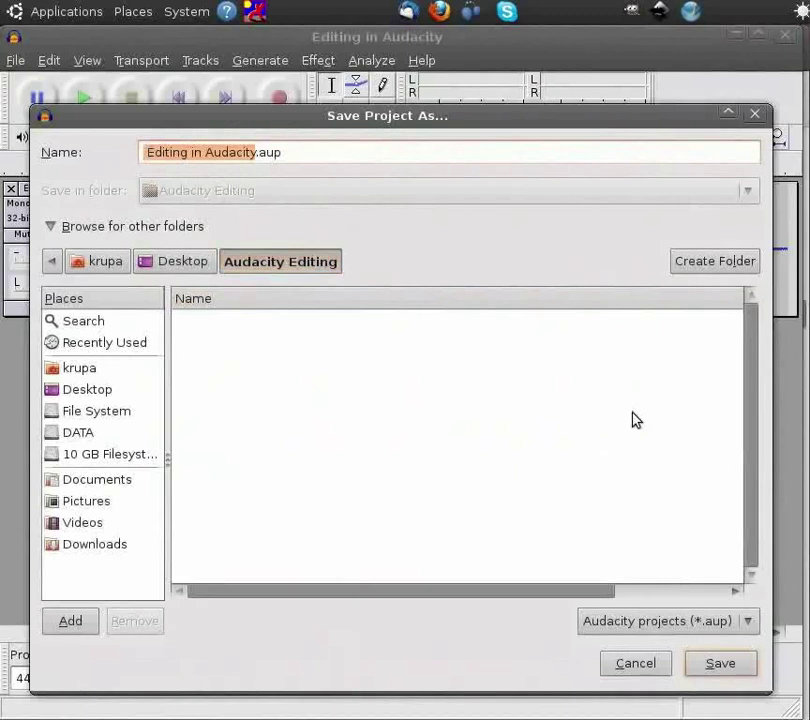
left_click(716, 664)
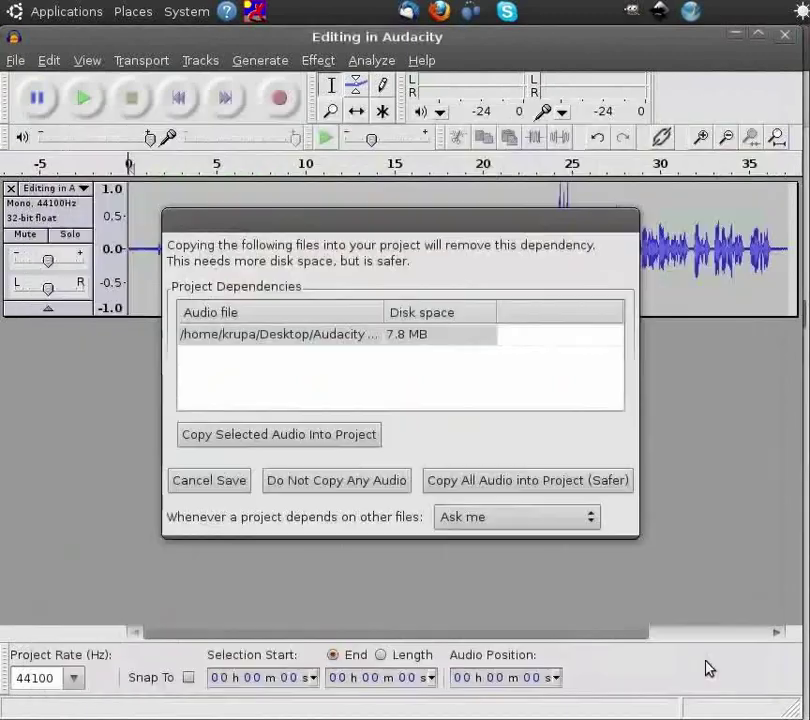
left_click(505, 484)
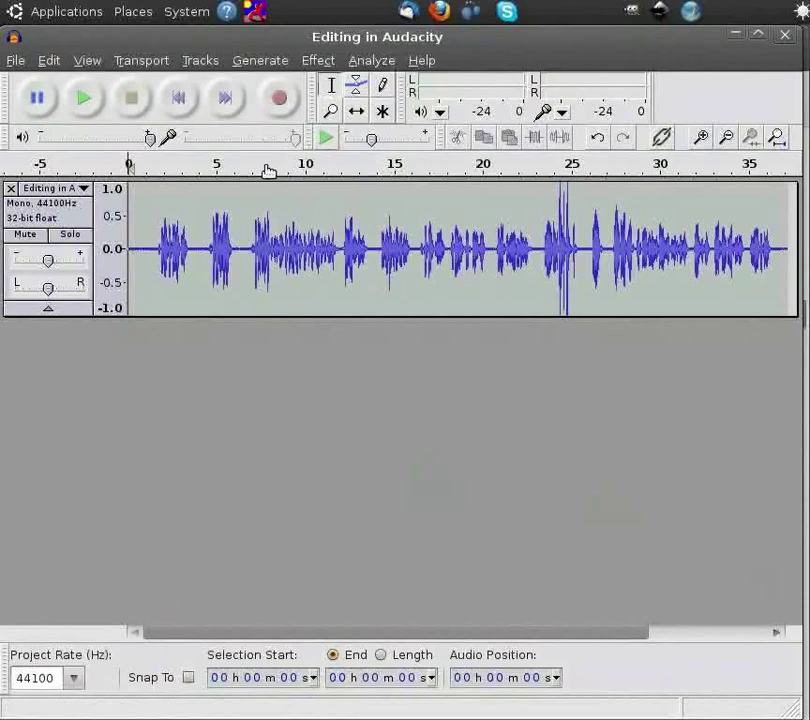
Import Editing in Audacity Stereo.wav from the Audacity Editing folder into the same project
left_click(15, 62)
mouse_move(117, 305)
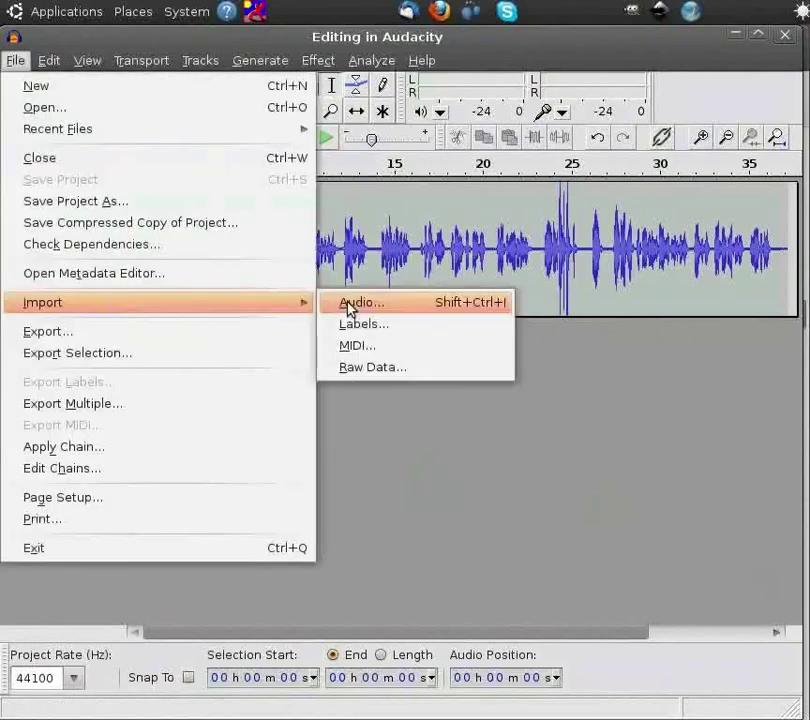
left_click(347, 311)
left_click_drag(505, 82, 296, 78)
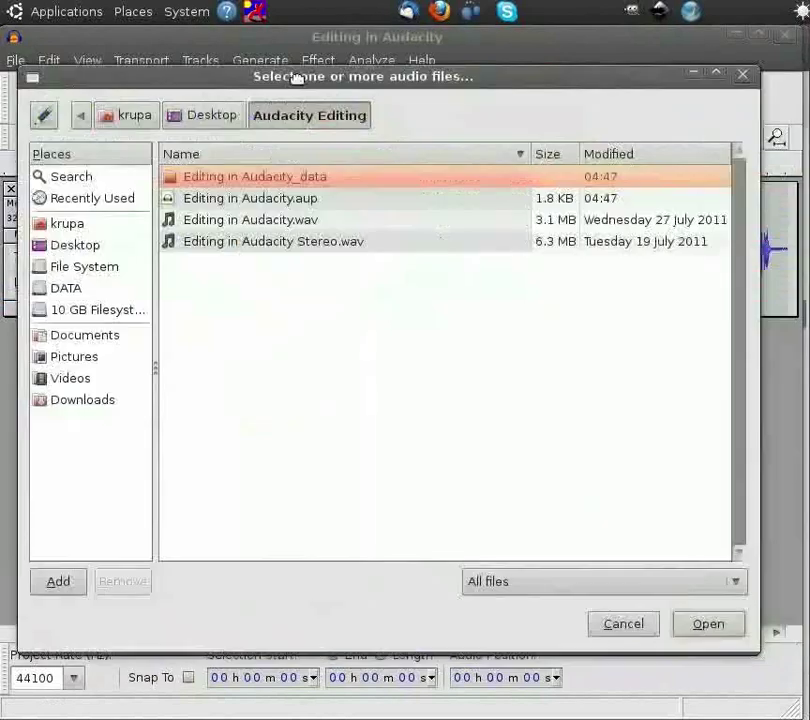
left_click(287, 245)
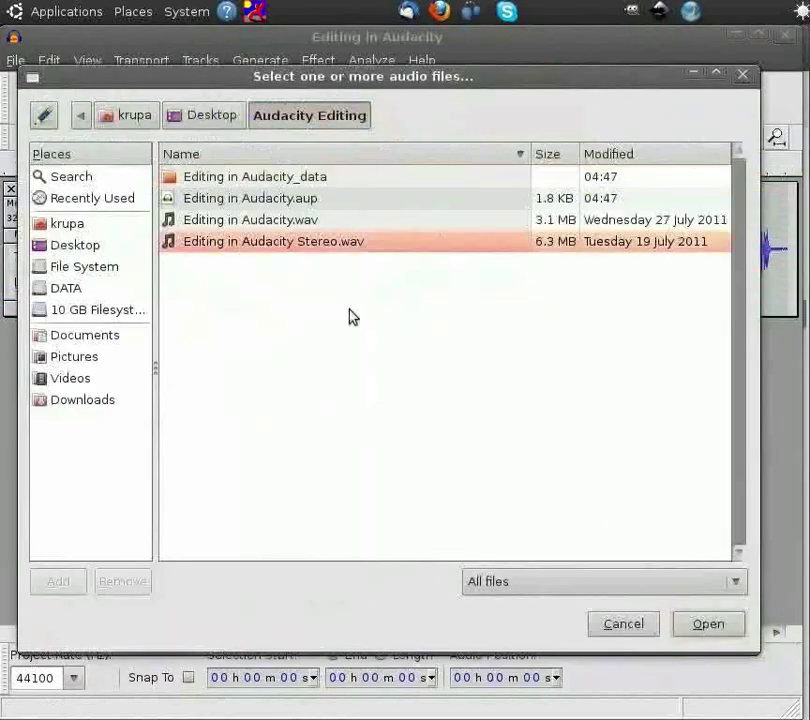
left_click(700, 625)
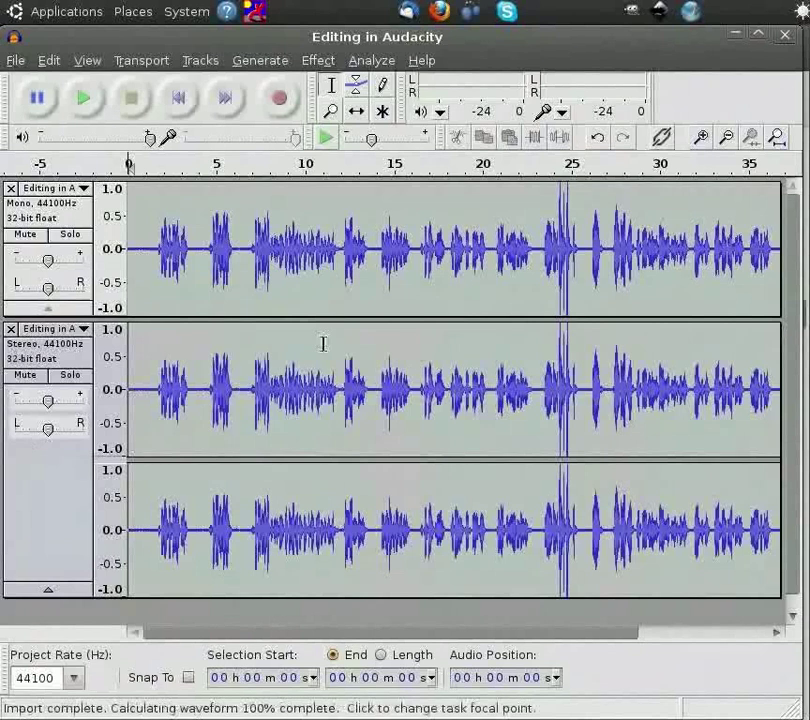
Remove the mono track, and mix and render the remaining stereo track
left_click(266, 242)
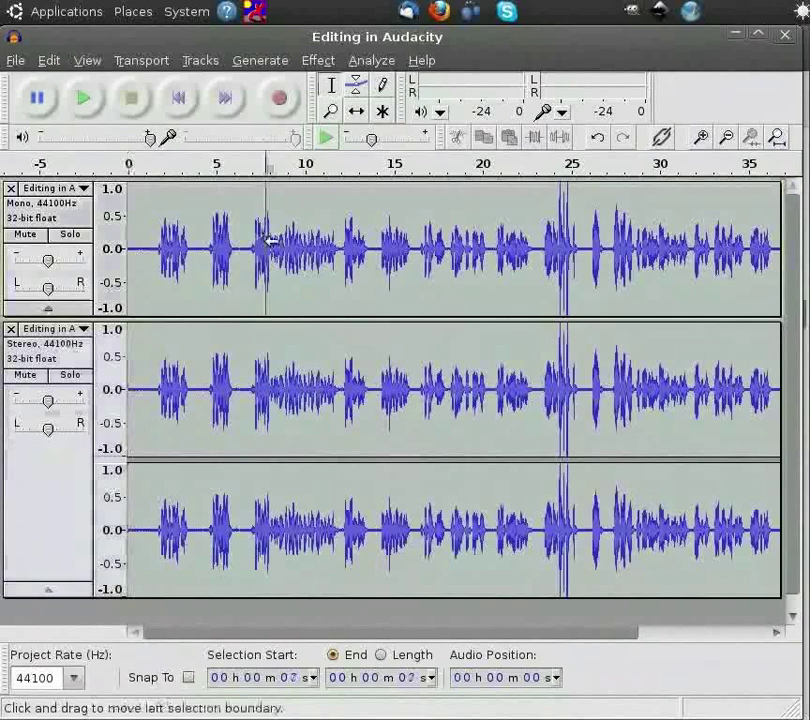
left_click(200, 61)
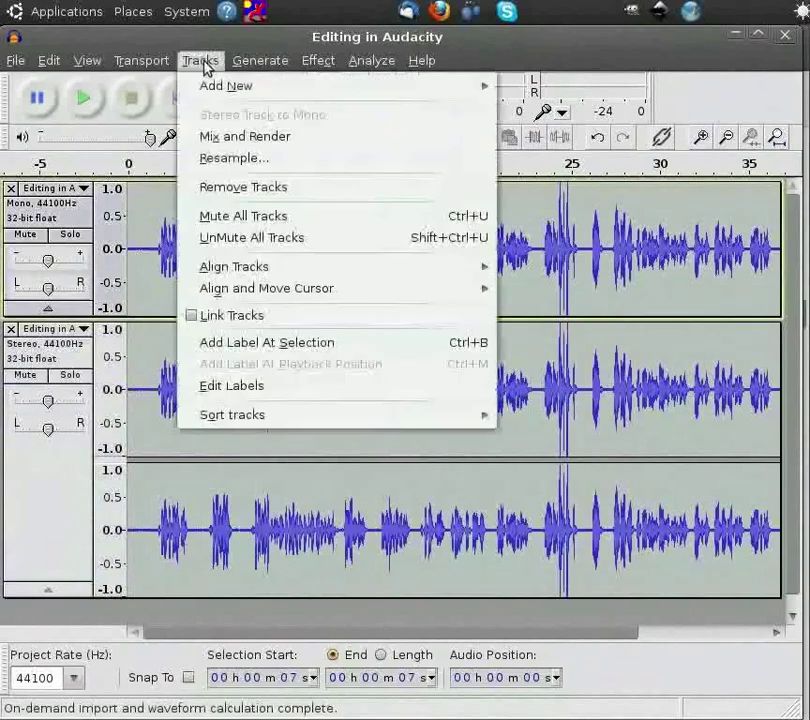
left_click(238, 190)
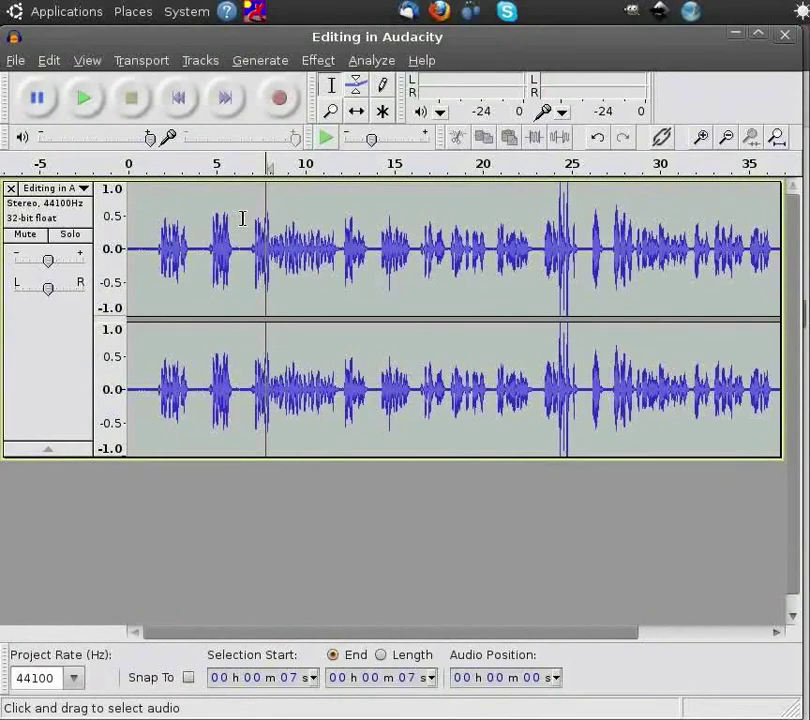
left_click(200, 61)
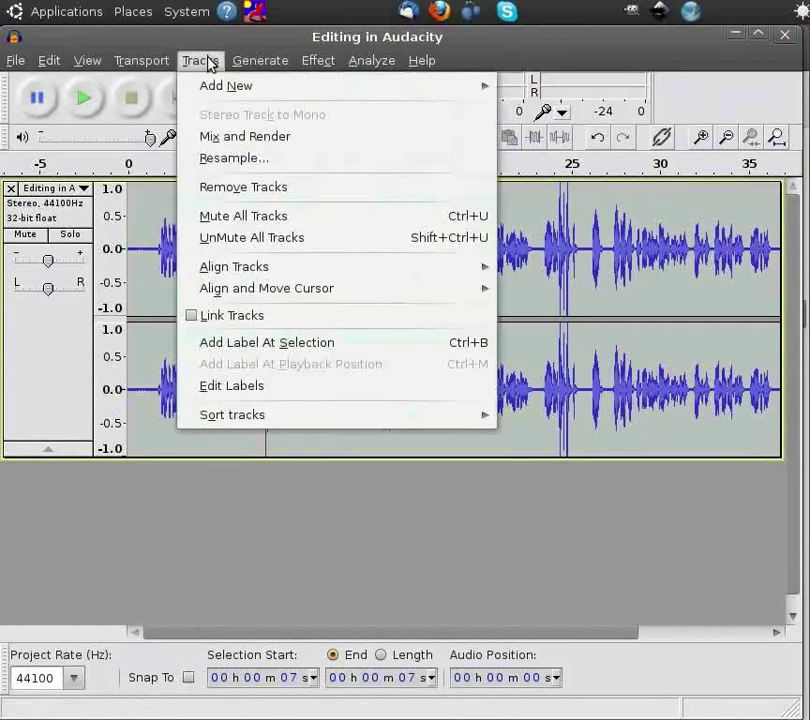
left_click(222, 137)
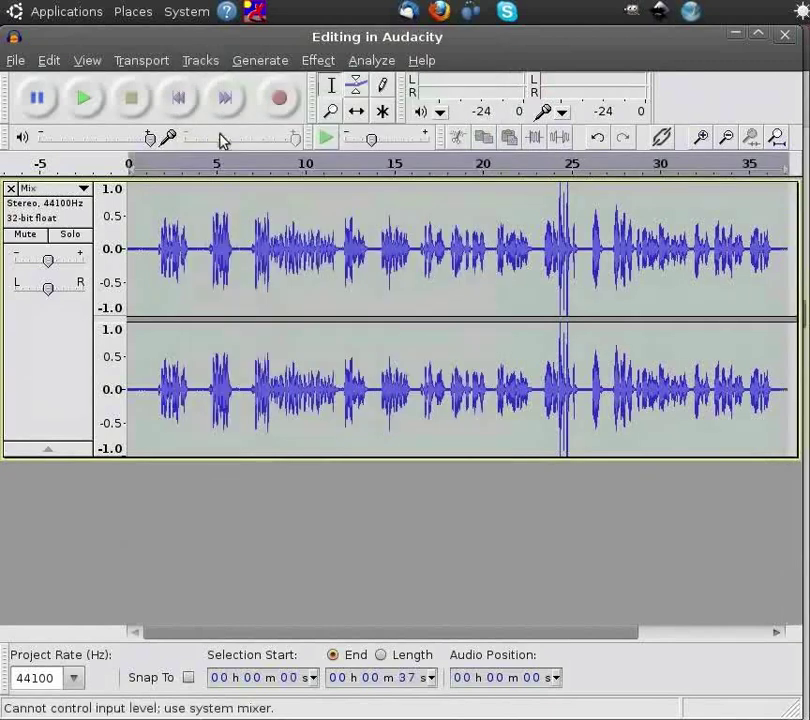
Split the stereo Mix track into mono tracks and delete the lower one
left_click(84, 189)
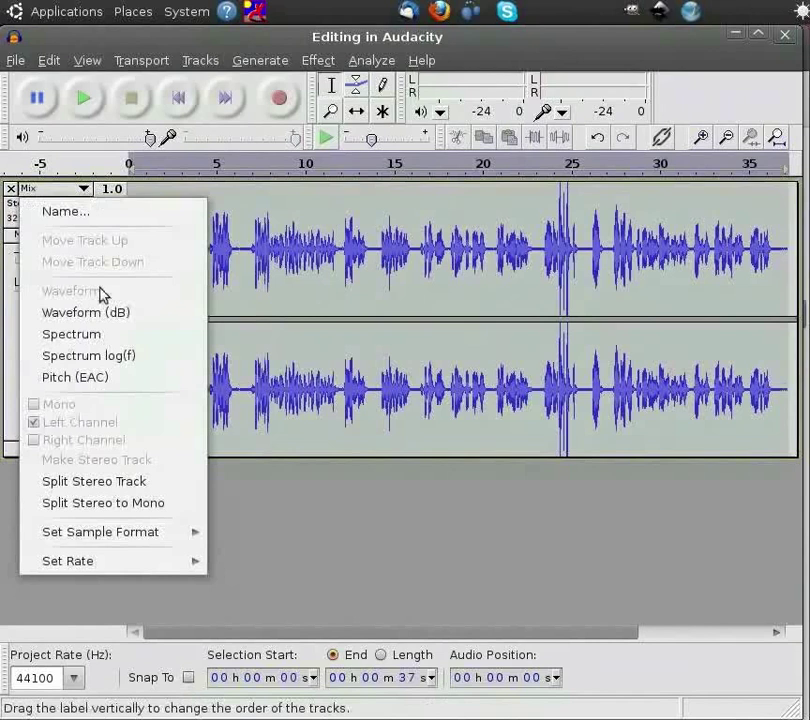
left_click(121, 503)
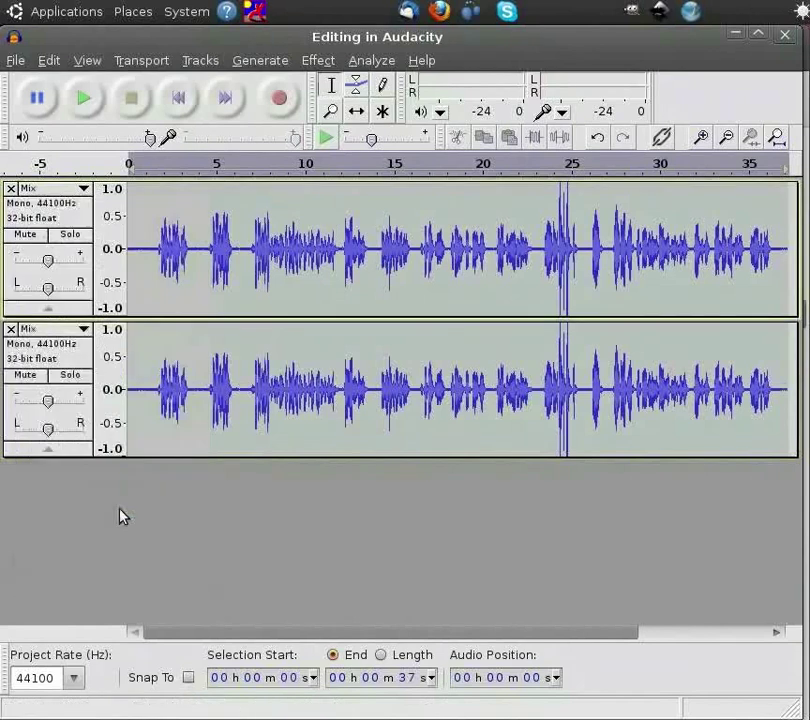
left_click(10, 329)
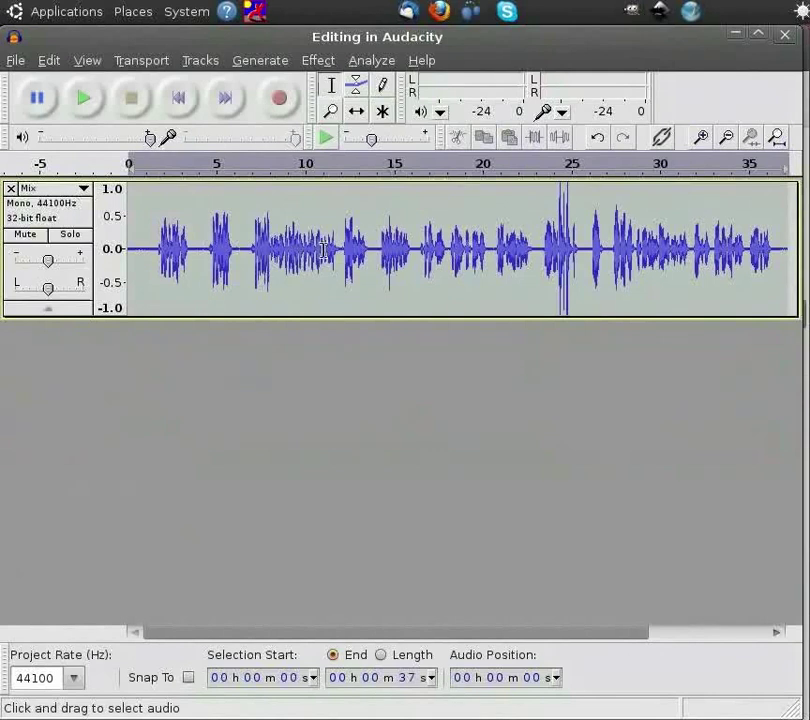
Place the cursor at about 1 s in the Mix track and examine the waveform at closer zoom levels
left_click(149, 250)
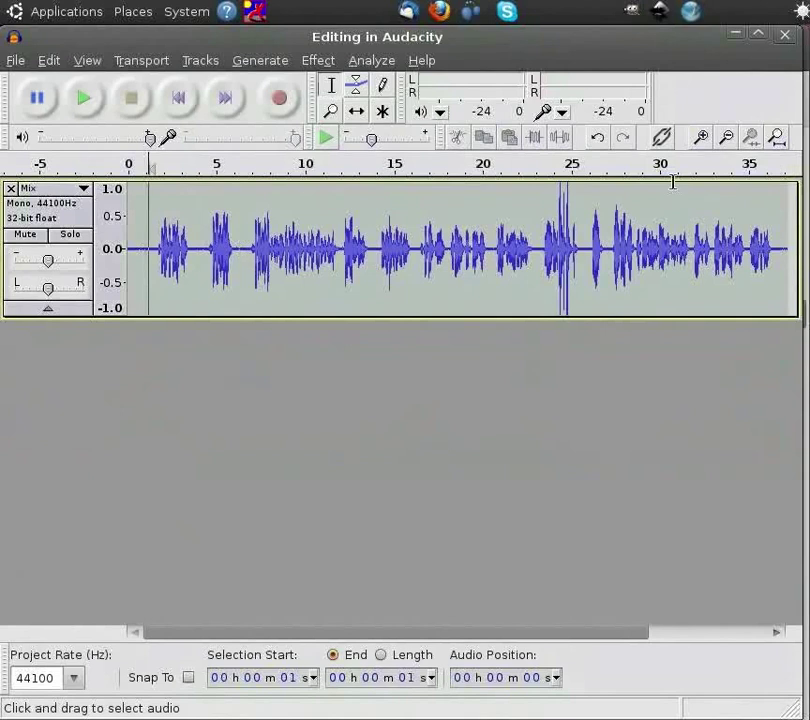
double_click(700, 140)
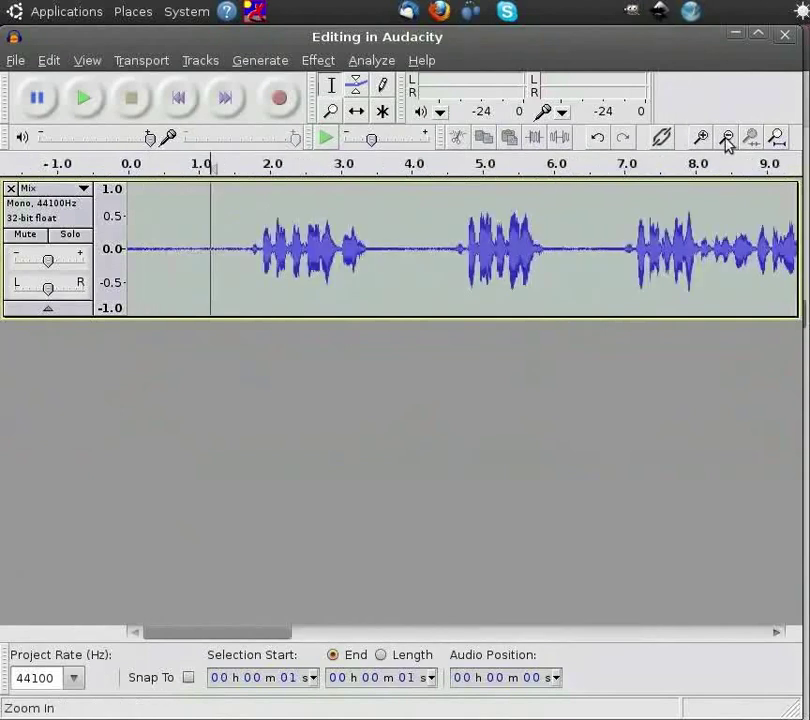
left_click(727, 140)
left_click(727, 140)
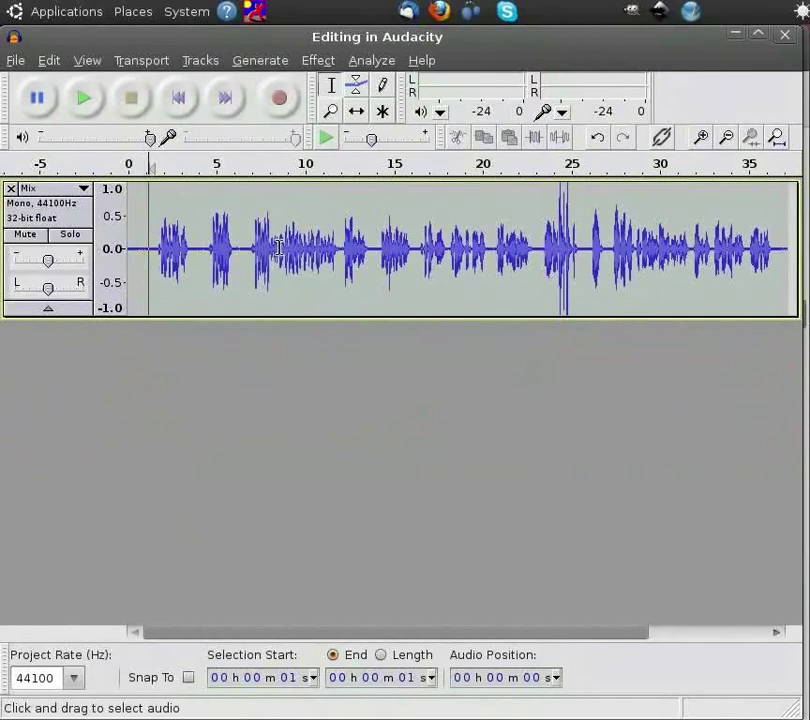
scroll(291, 253, "up", 1)
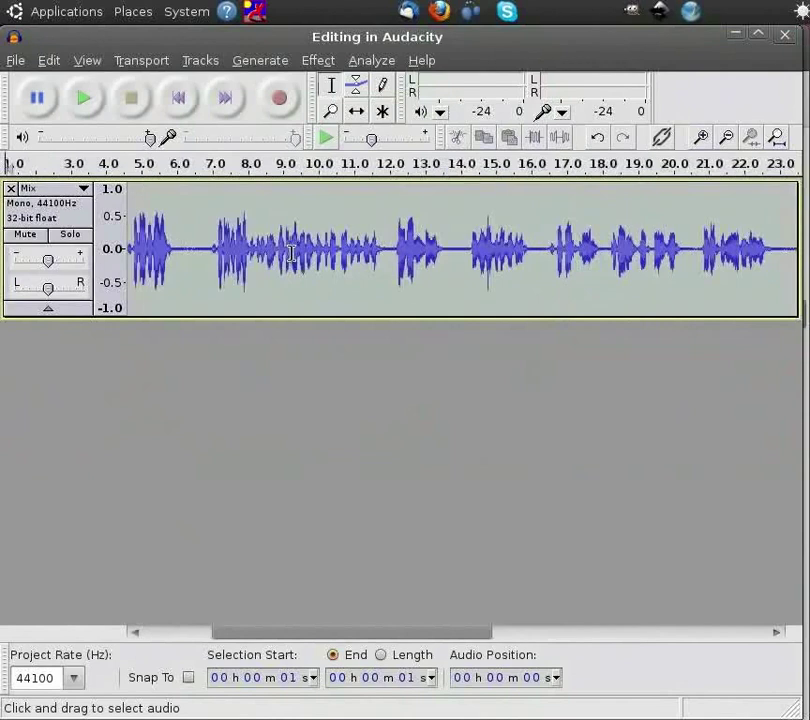
scroll(291, 253, "up", 1)
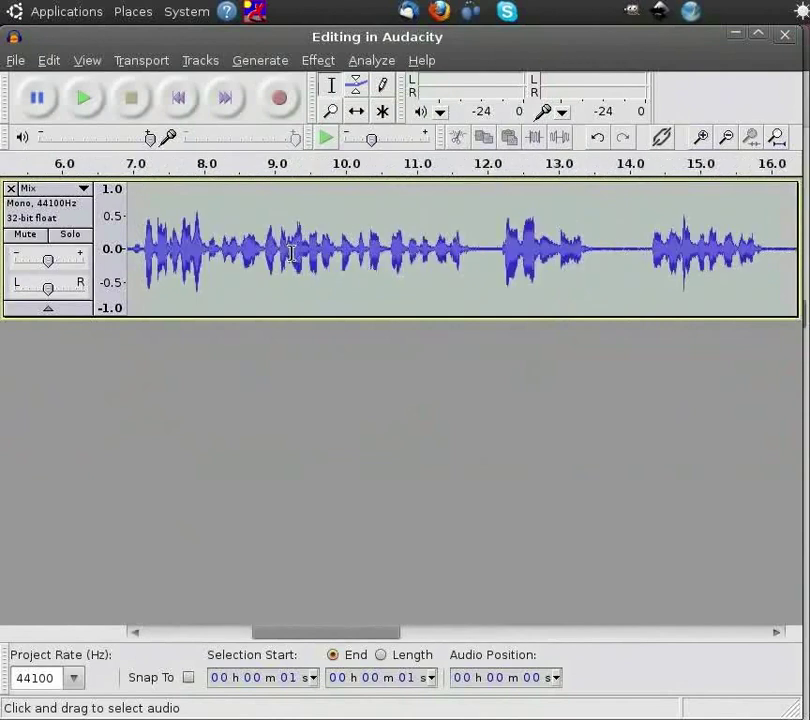
scroll(291, 253, "down", 2)
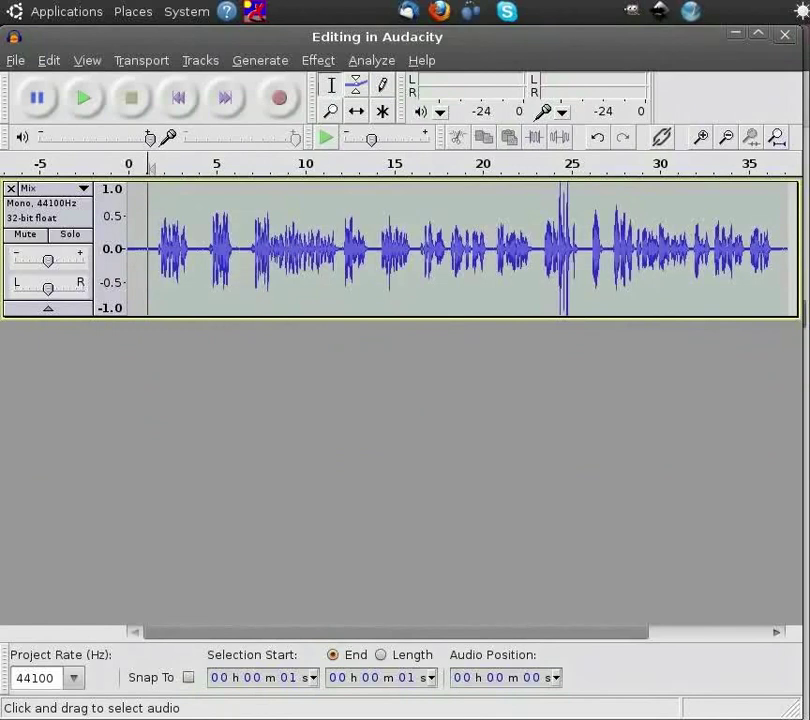
Switch to audacity-edit 140112.pdf and read through the Audio Editing slides on the basic editing operations
key("alt+Tab")
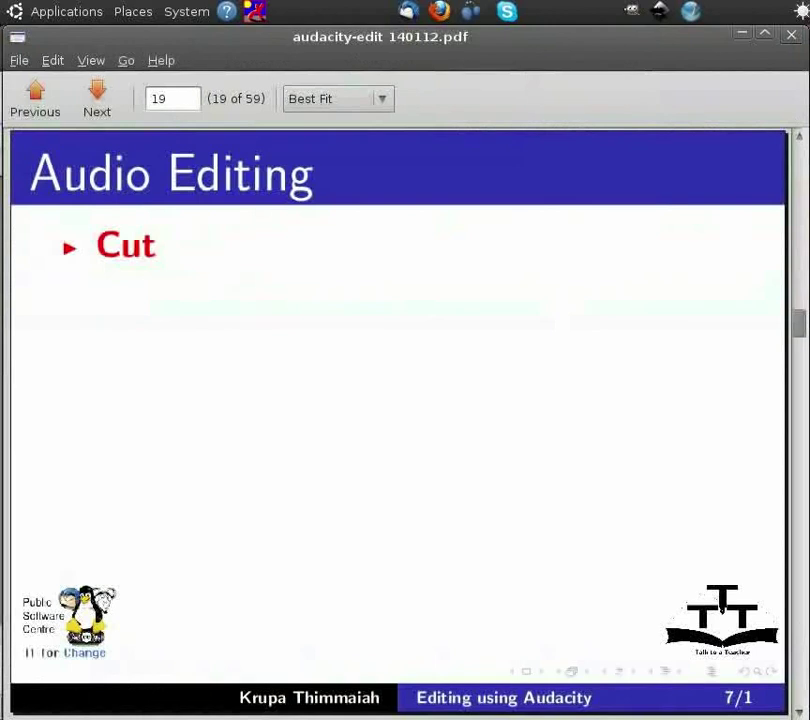
key("Next")
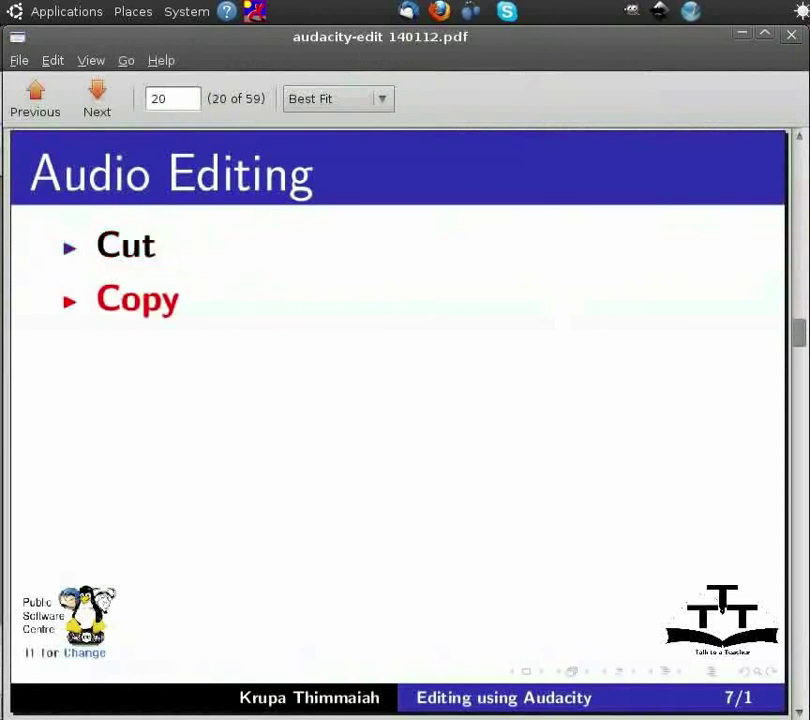
key("Next")
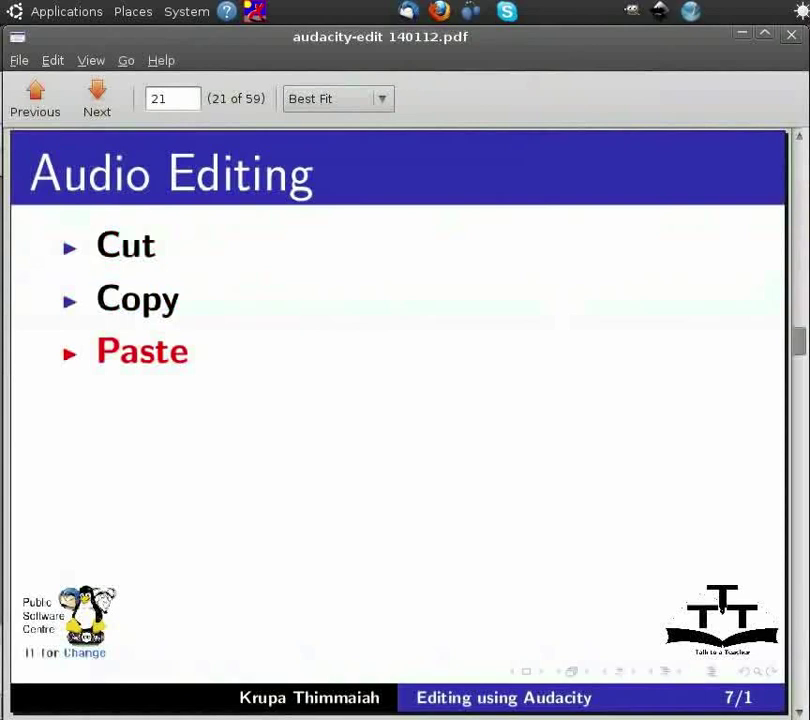
key("Page_Down")
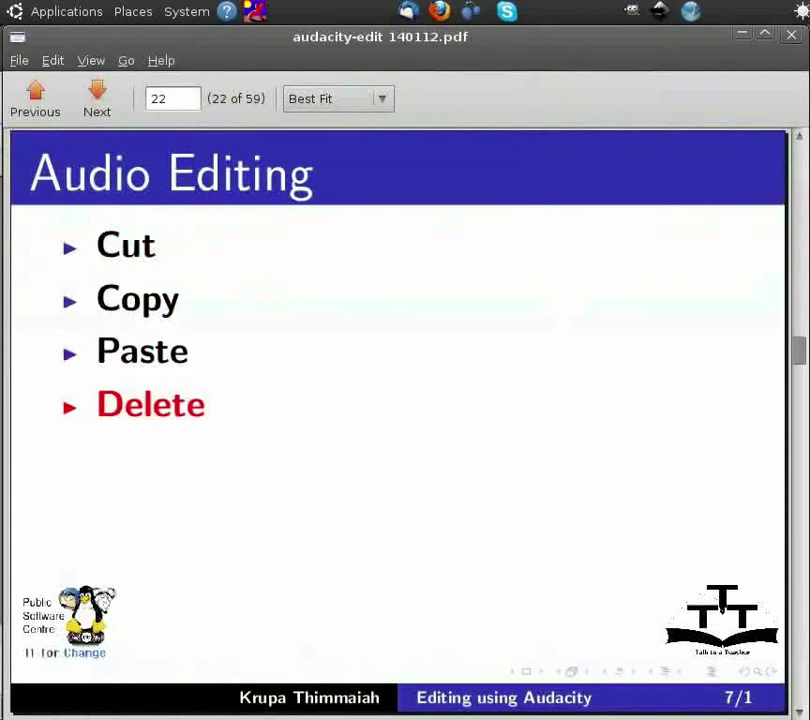
key("Page_Down")
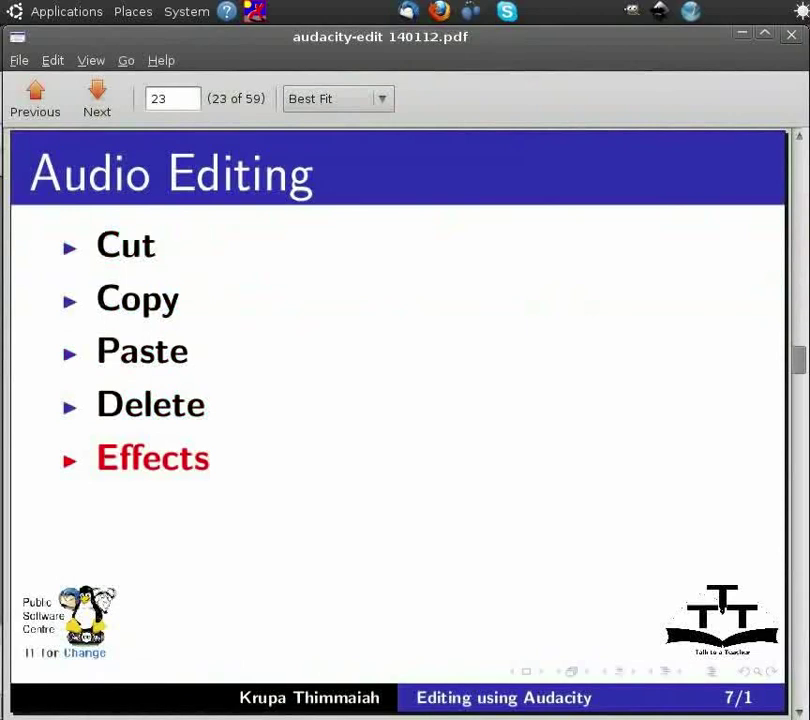
key("Next")
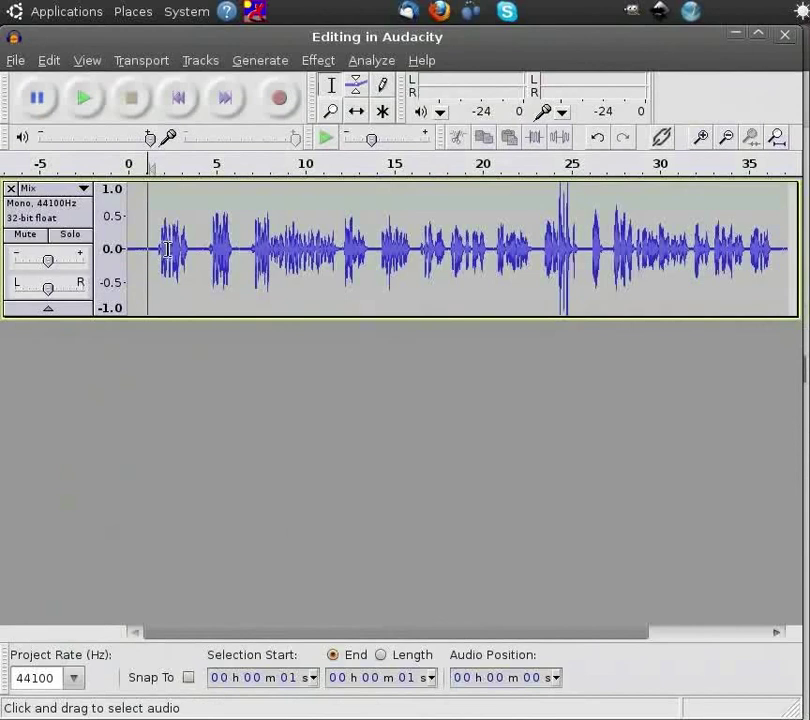
Add a new label track below the Mix track
left_click(201, 61)
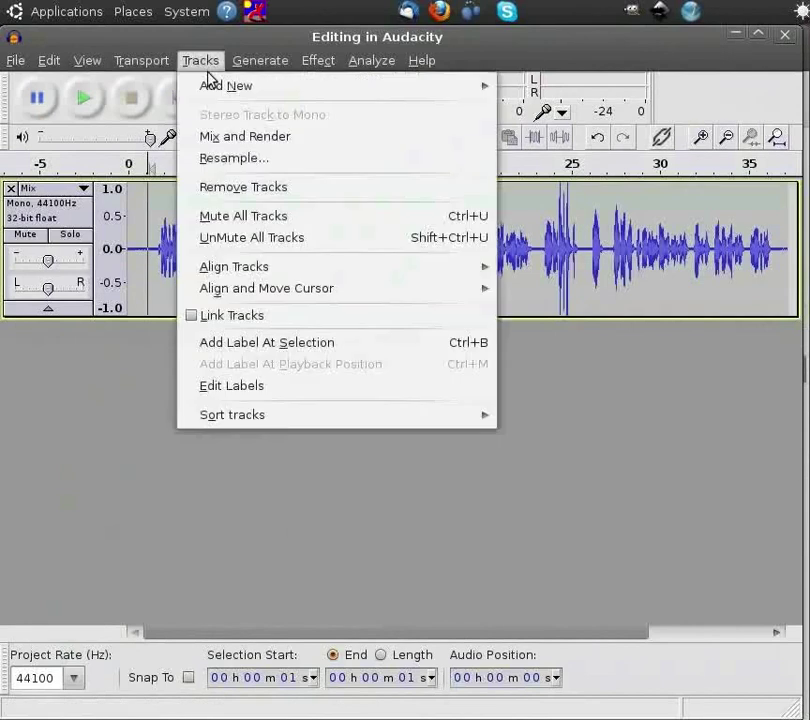
mouse_move(465, 97)
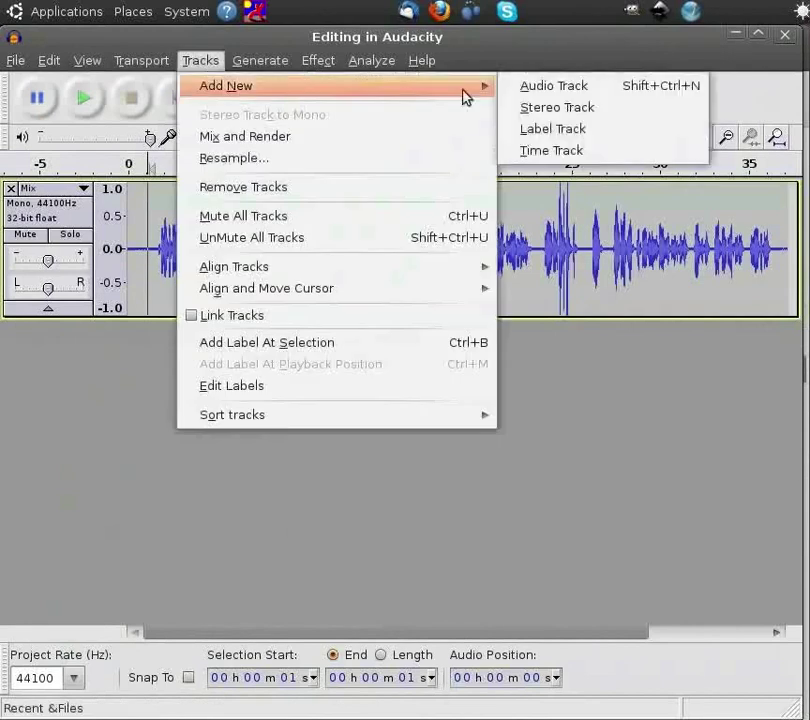
left_click(538, 135)
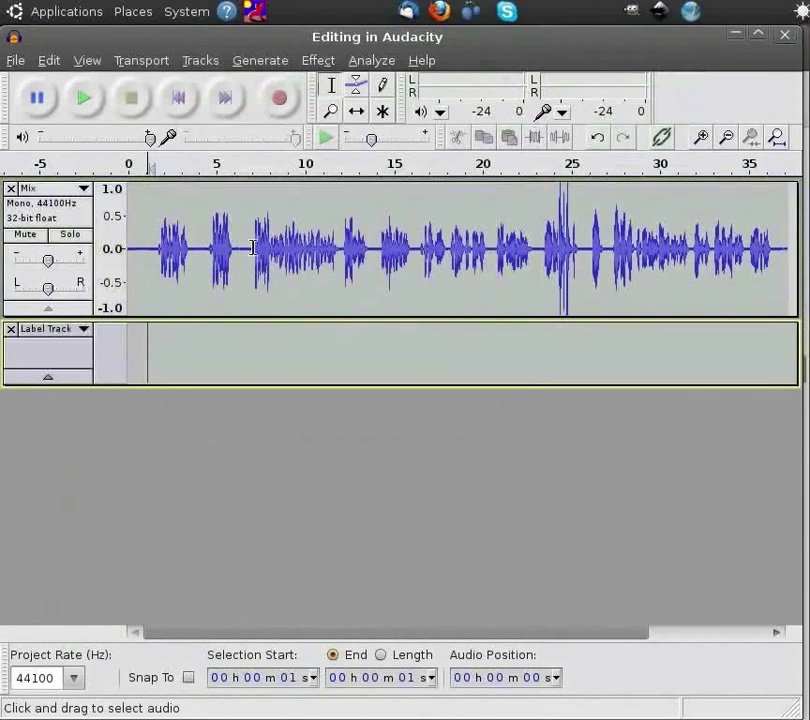
Add a label named "intro 1" at about 1 s, just before the first speech in the Mix track
left_click(152, 252)
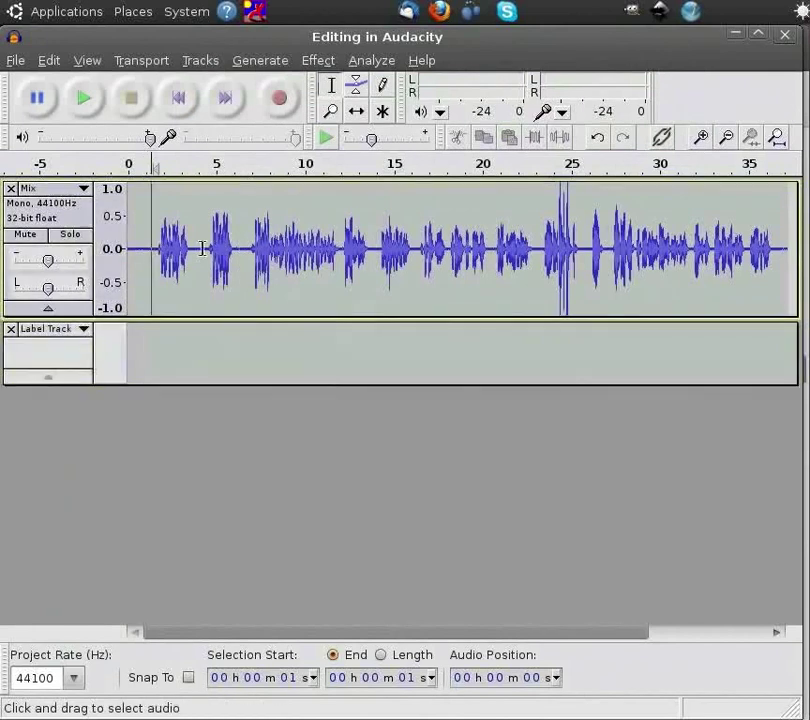
left_click(200, 61)
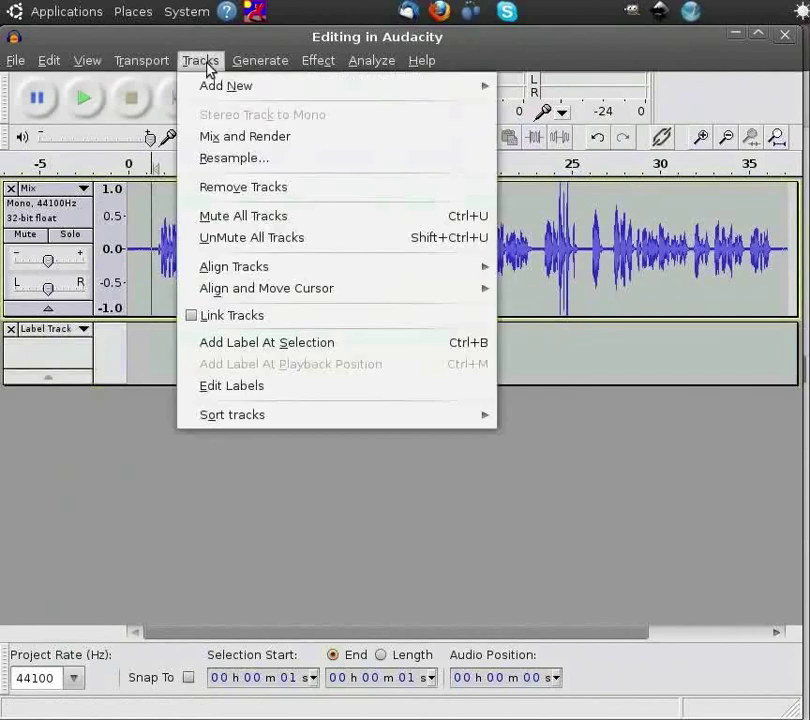
left_click(266, 343)
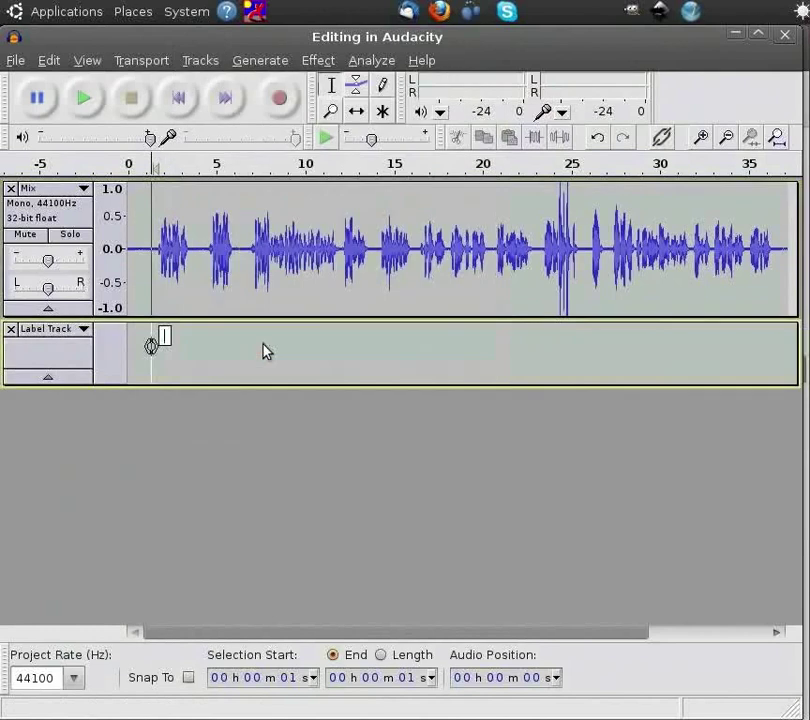
type("intr")
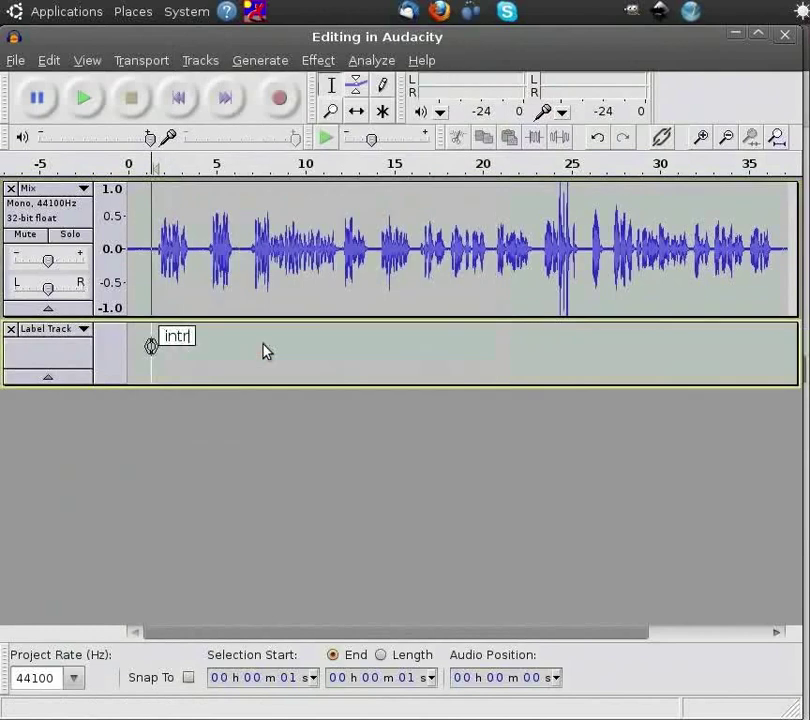
type("o 1")
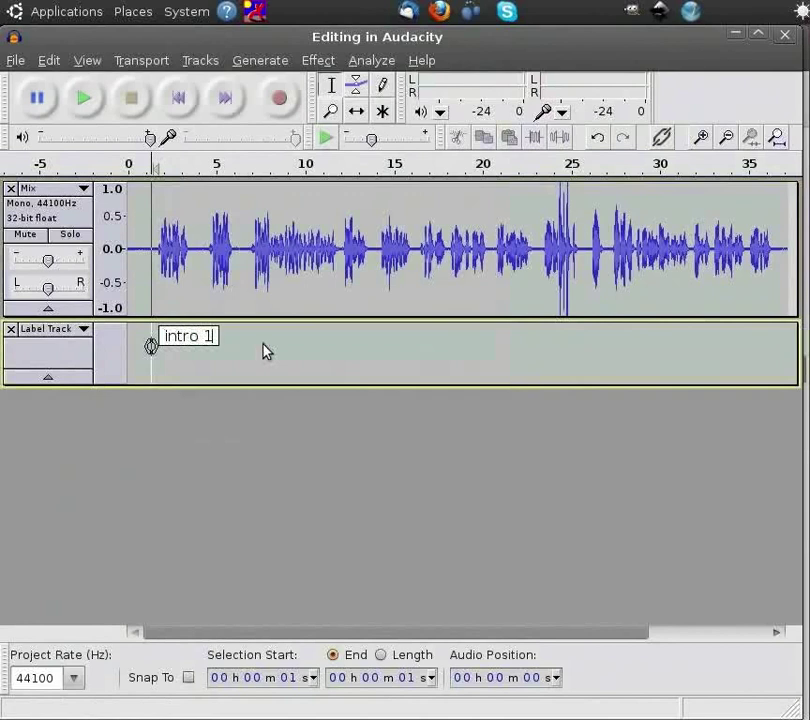
key("Return")
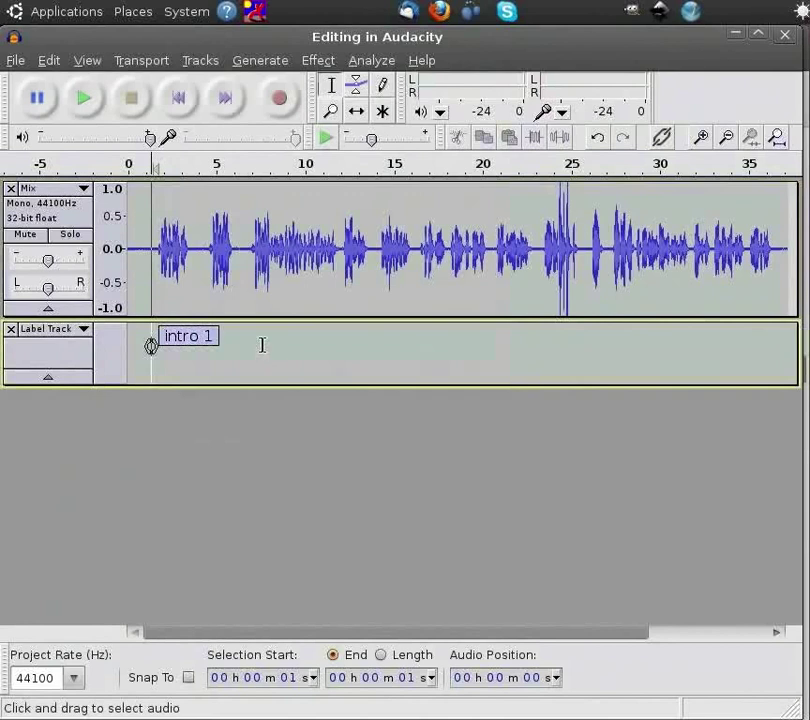
Add a label named "part 2" at about 6 s, in the pause before the third speech burst
left_click(244, 247)
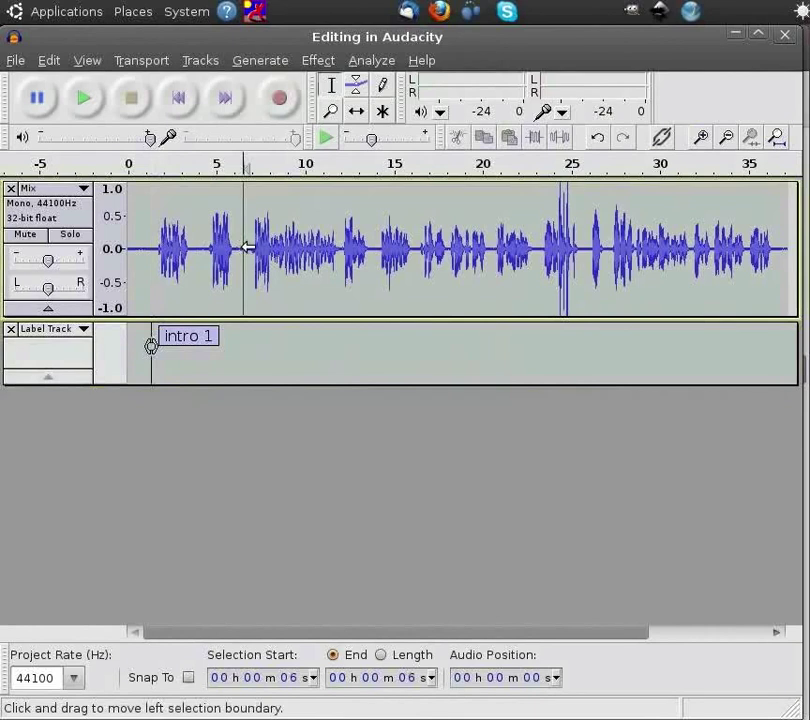
key("ctrl+b")
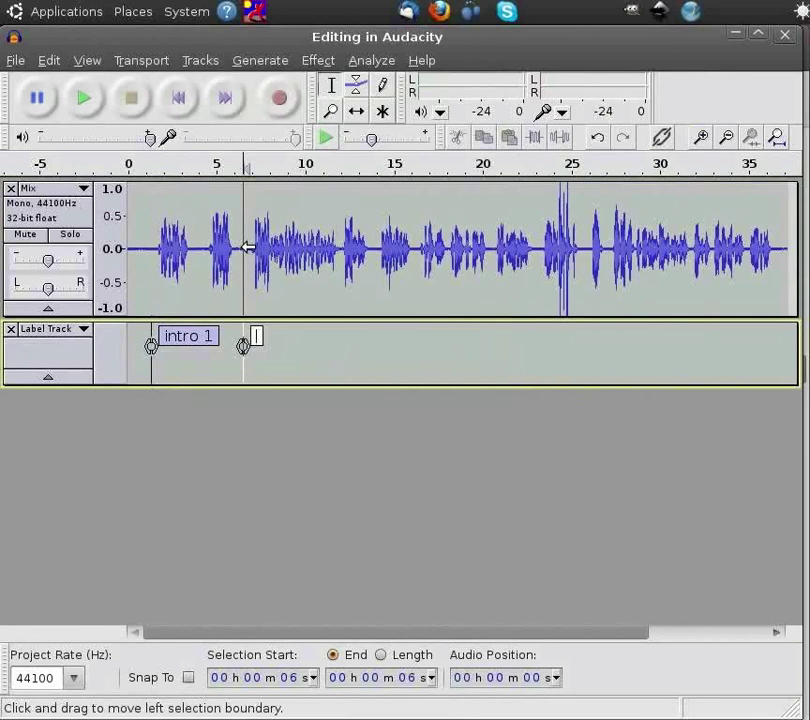
type("part")
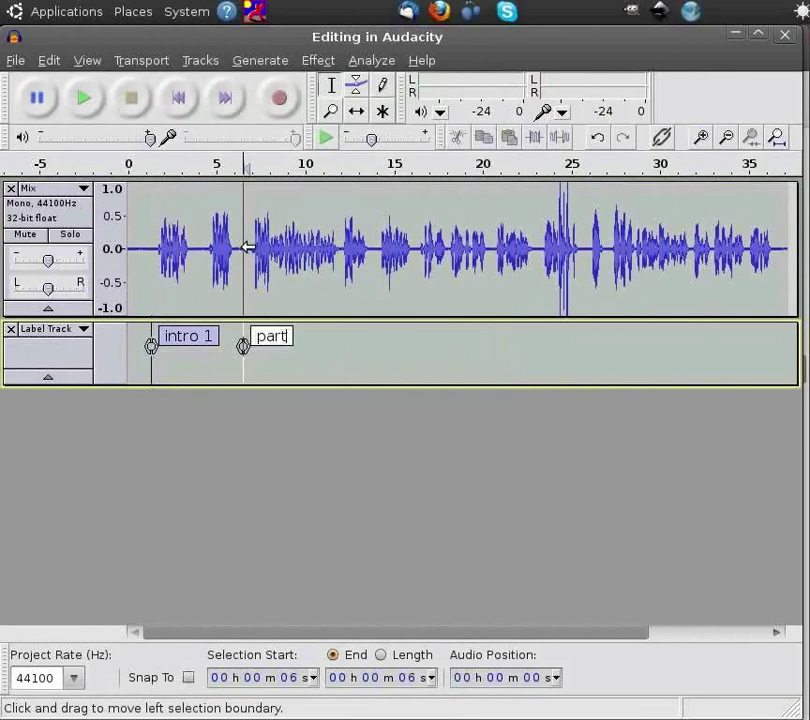
type(" 2")
key("Return")
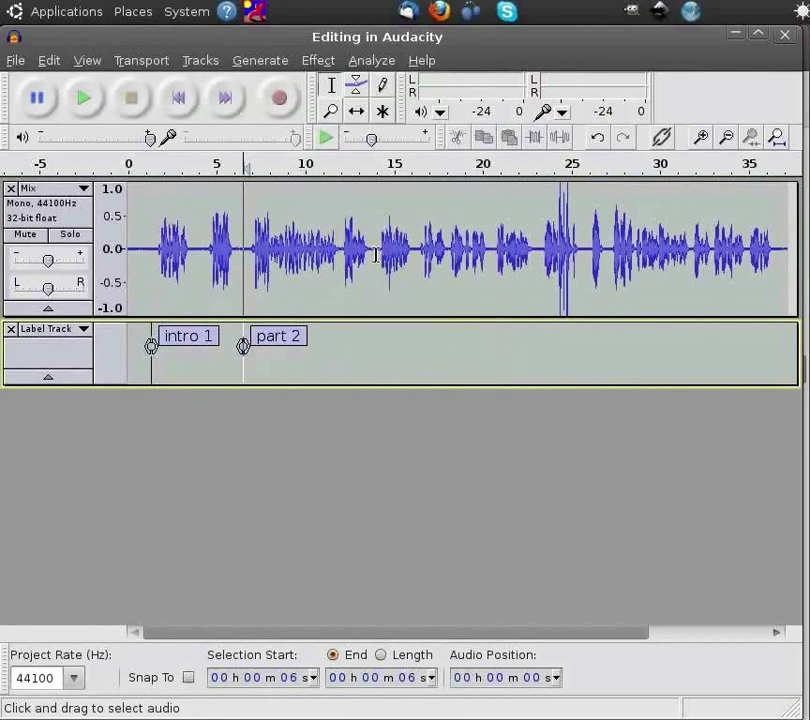
Add a label named "part 3" at about 27 s, and move the "part 2" label to about 13 s
left_click(609, 254)
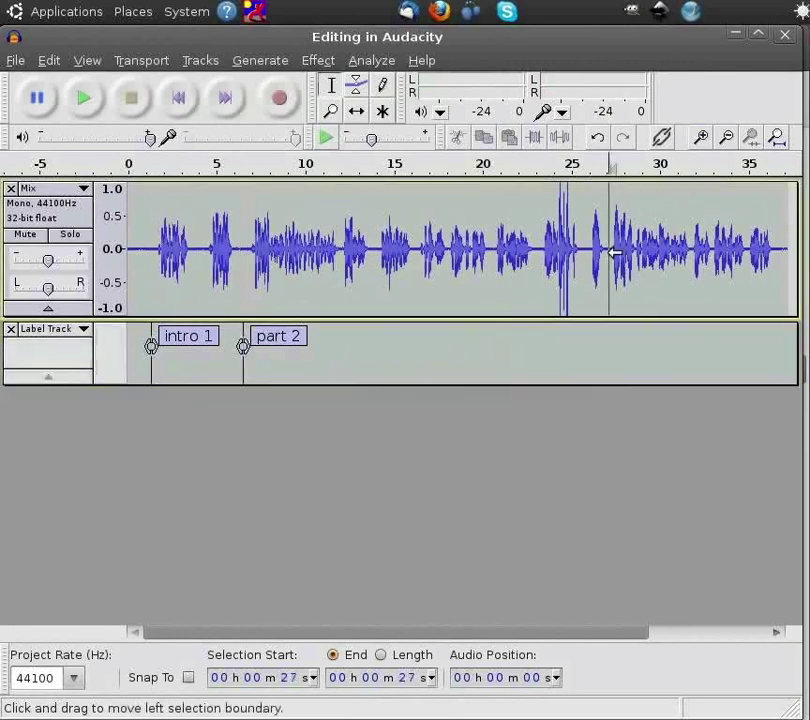
key("ctrl+b")
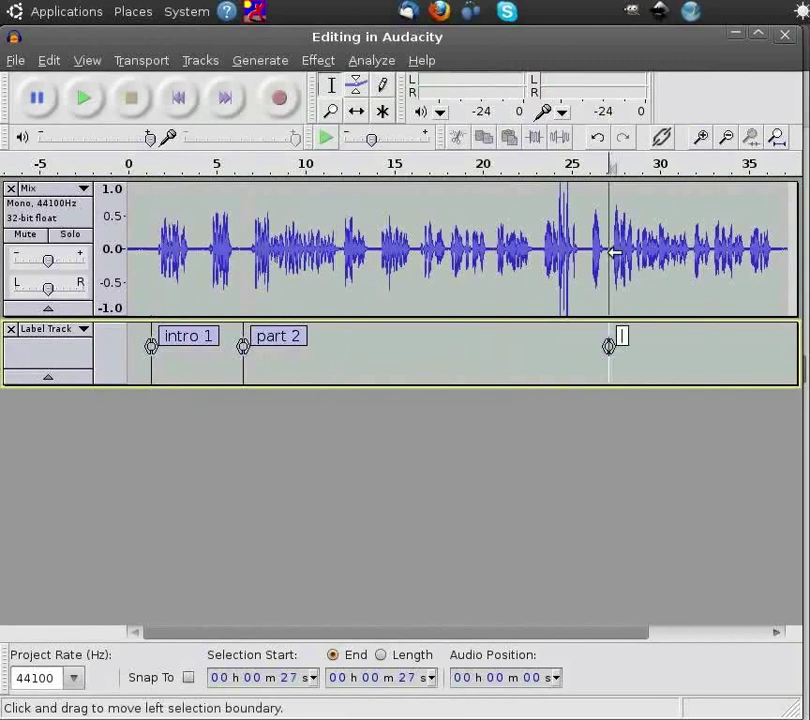
type("part 3")
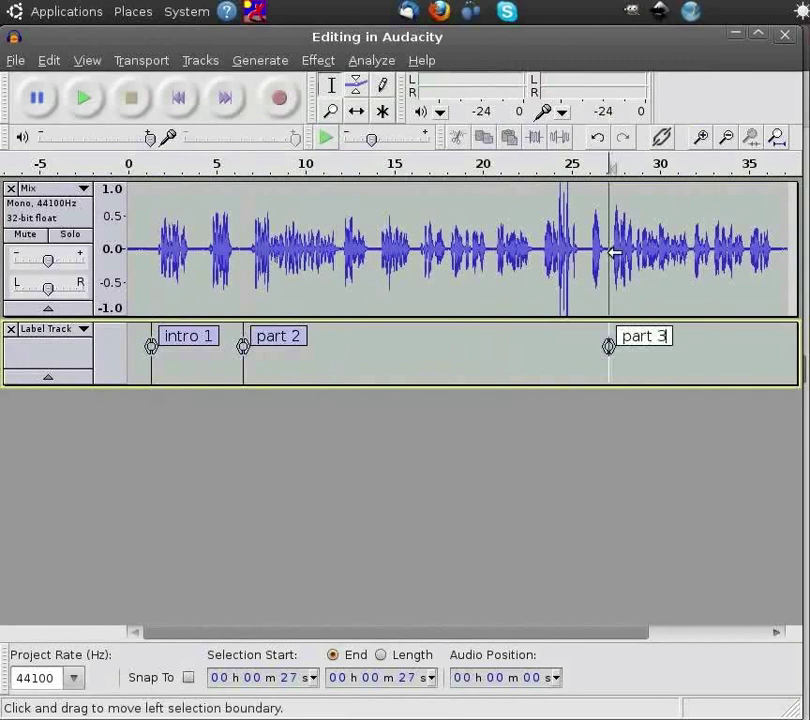
key("Return")
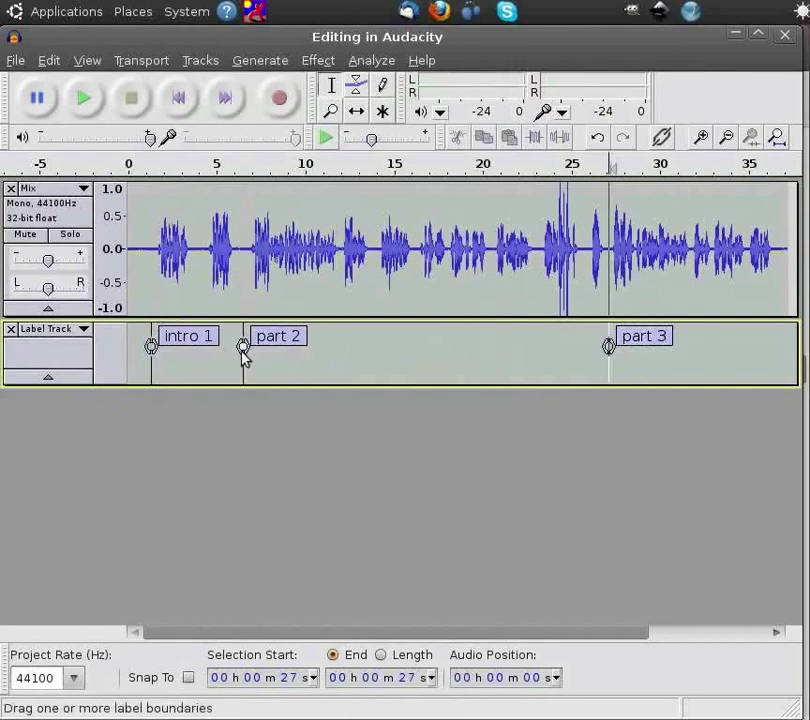
left_click_drag(243, 347, 377, 362)
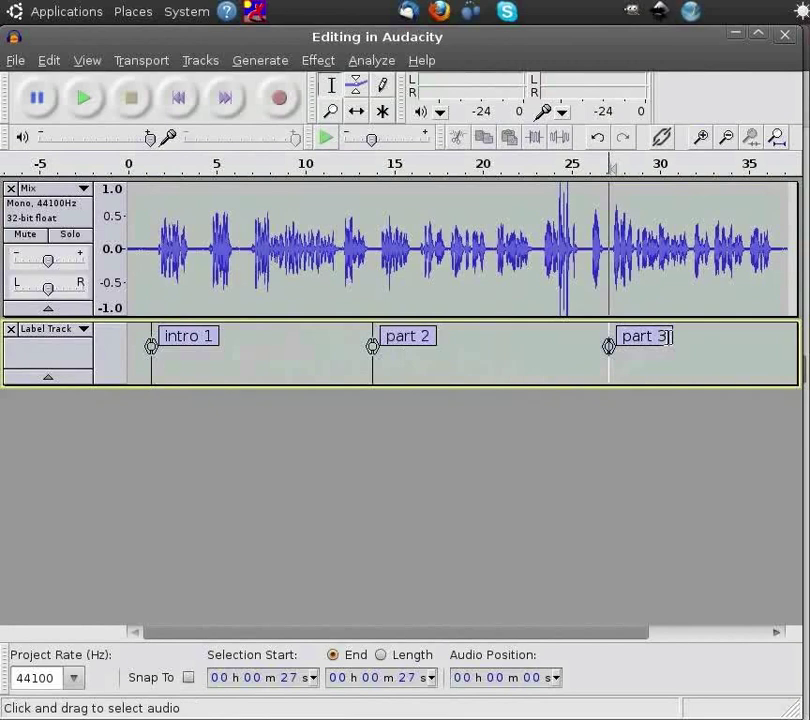
Erase the text of the "part 3" label and remove the label from the label track
left_click(668, 337)
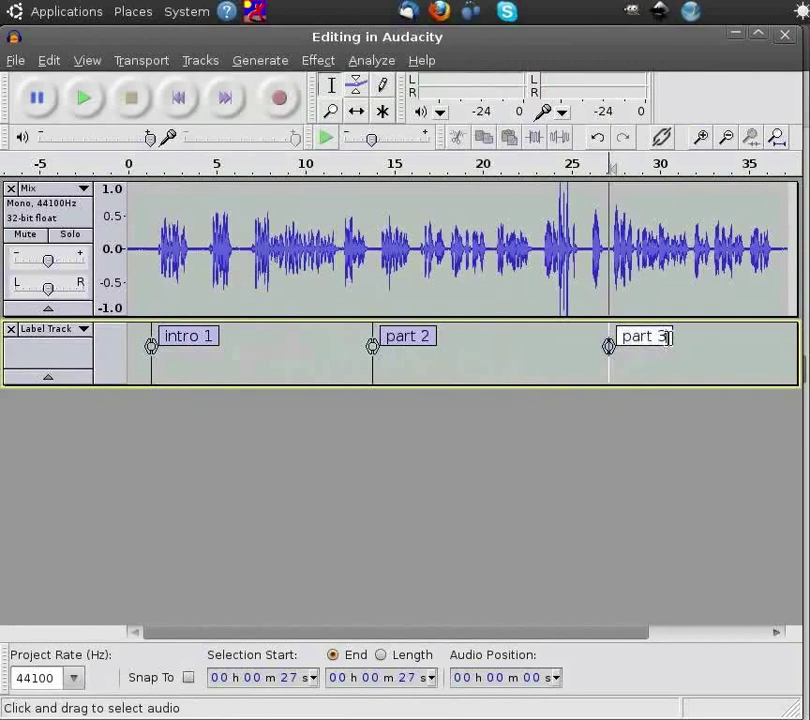
key("BackSpace")
key("BackSpace")
key("BackSpace")
key("BackSpace")
key("BackSpace")
key("BackSpace")
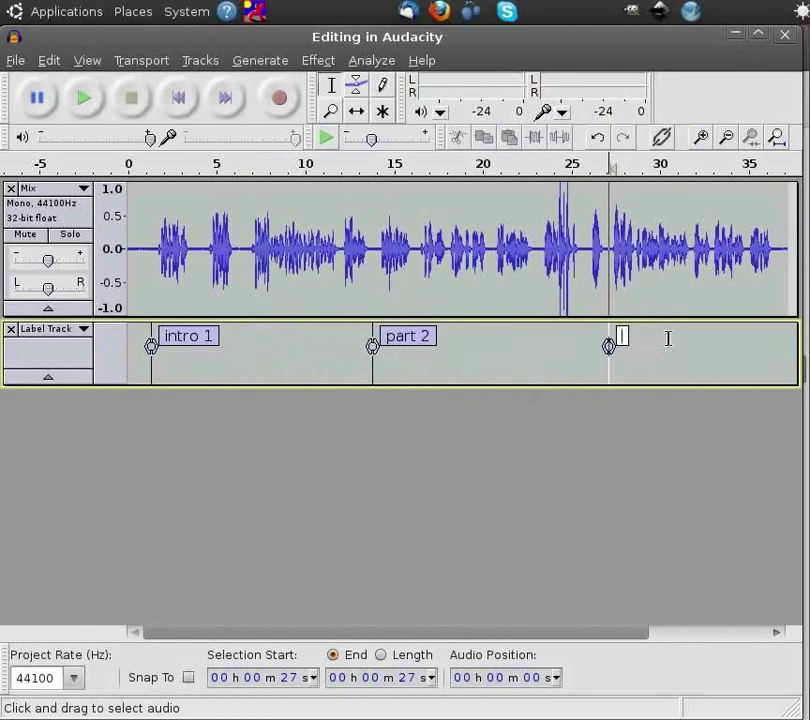
key("BackSpace")
Remove the "part 2" entry through the Edit Labels dialog and apply the change
left_click(200, 61)
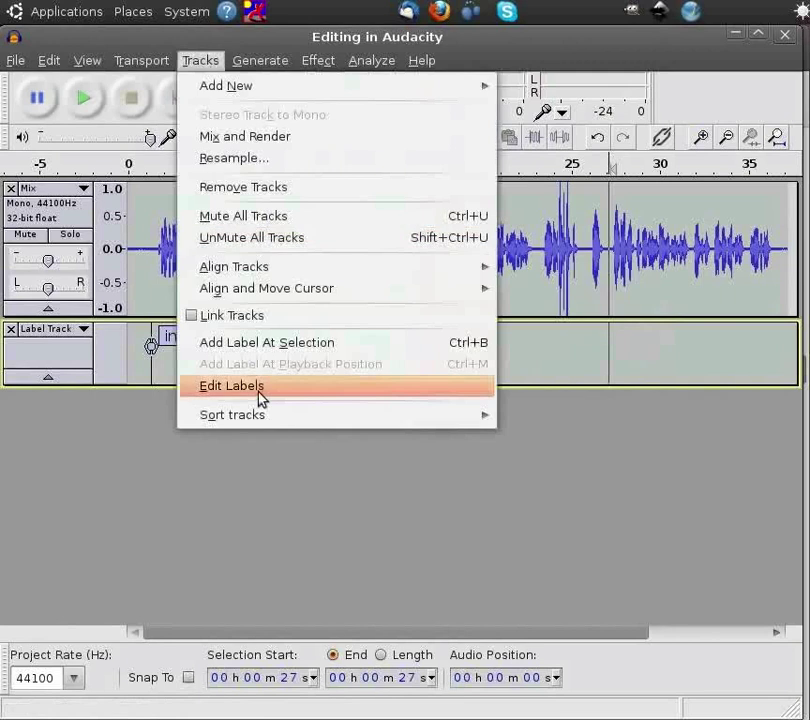
left_click(259, 386)
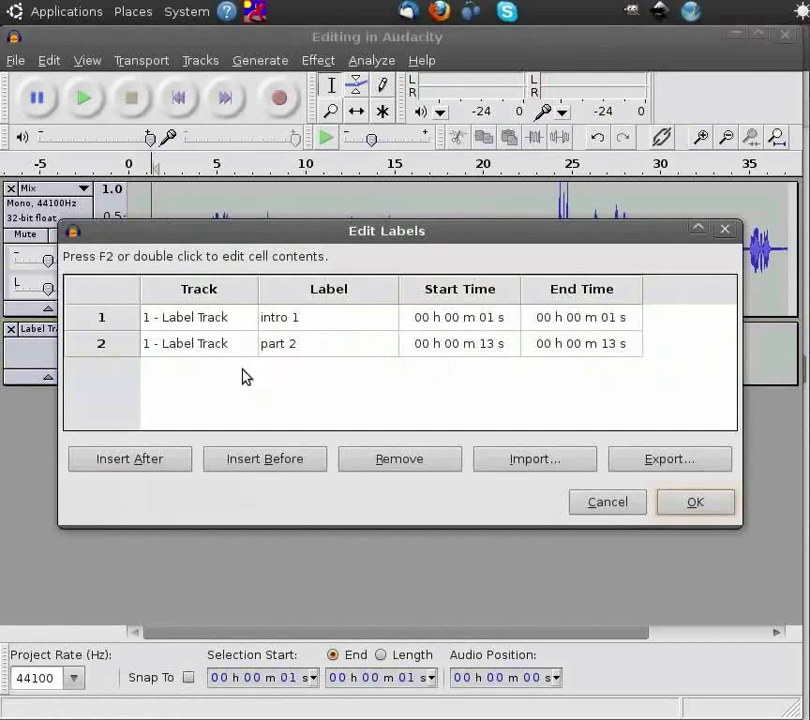
left_click(195, 345)
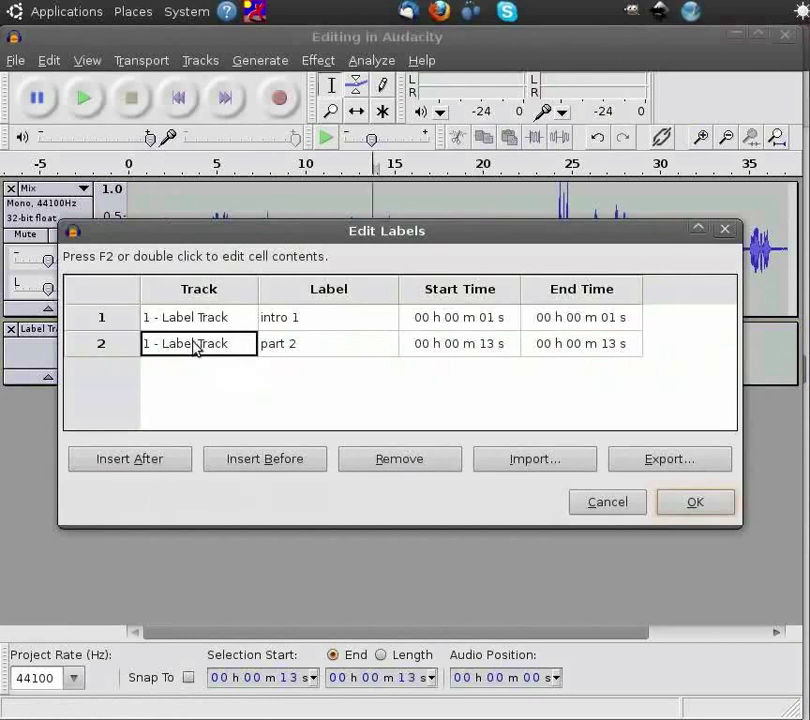
left_click(392, 461)
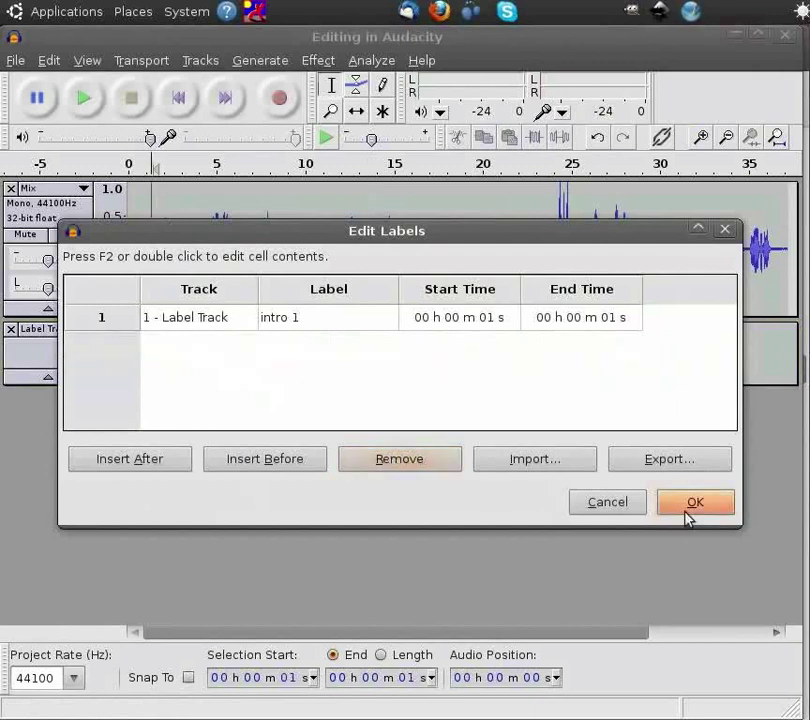
left_click(690, 505)
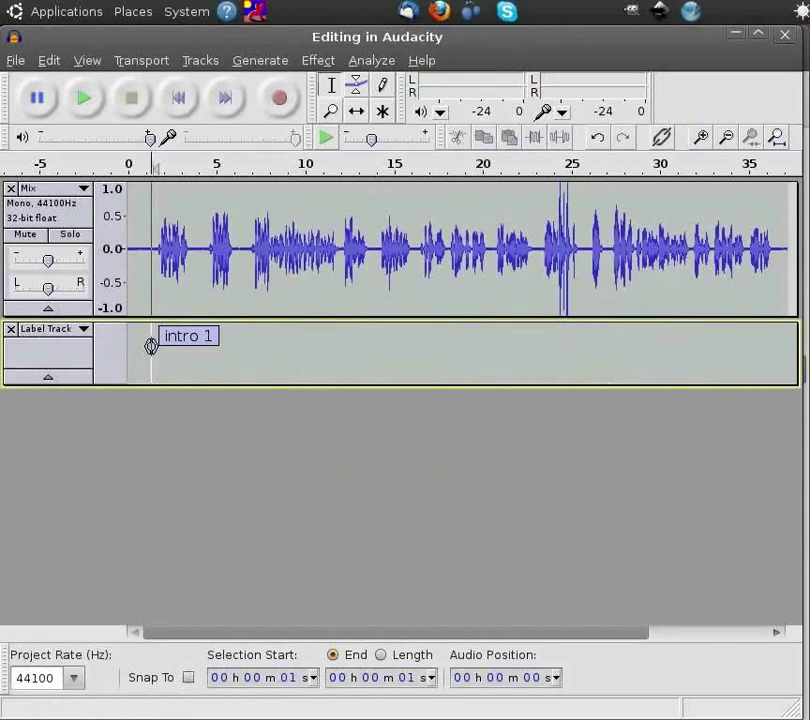
Switch to audacity-edit 140112.pdf and read the end of the Audio Editing slides and the Structuring Edit slides up to page 30
key("alt+Tab")
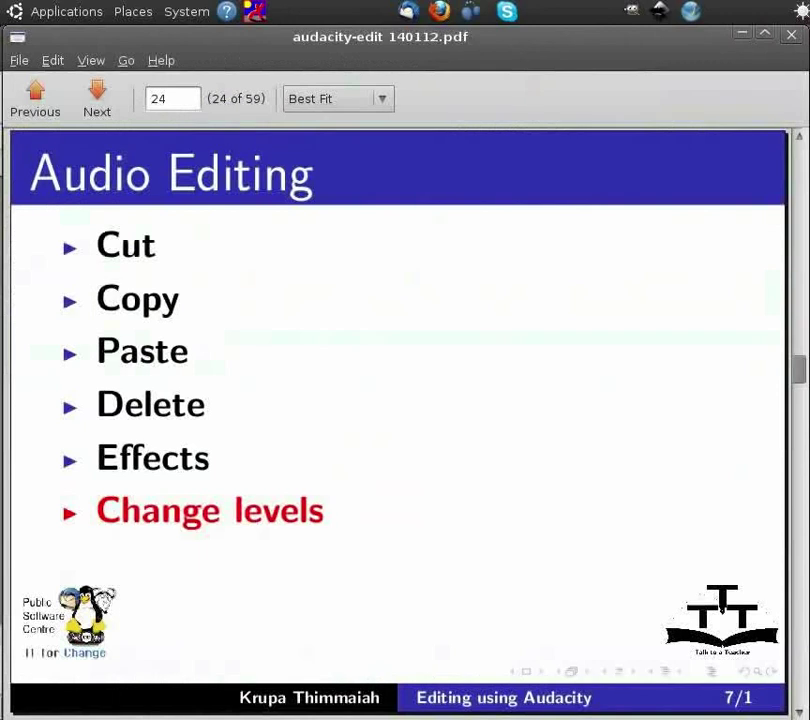
key("Next")
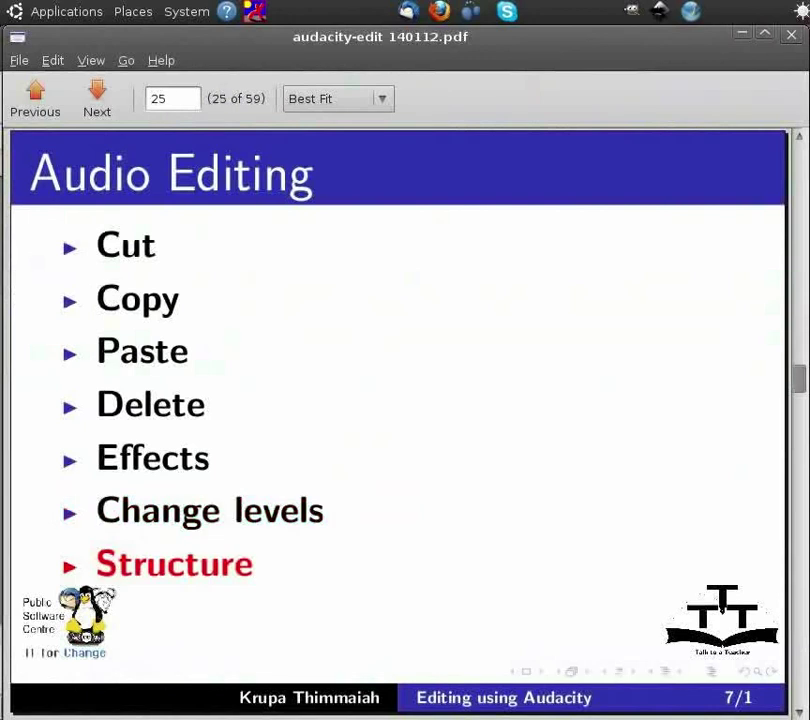
key("Page_Down")
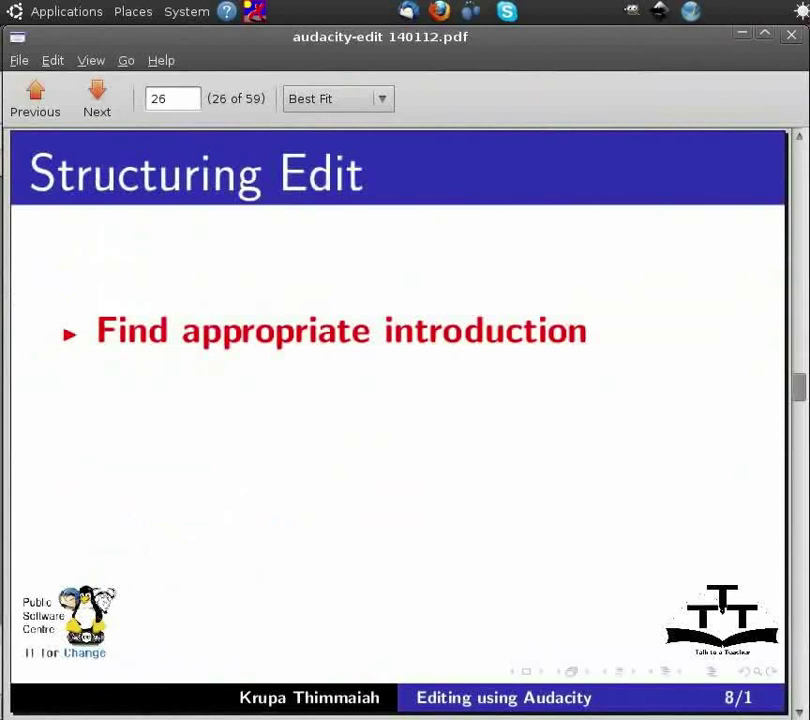
key("Page_Down")
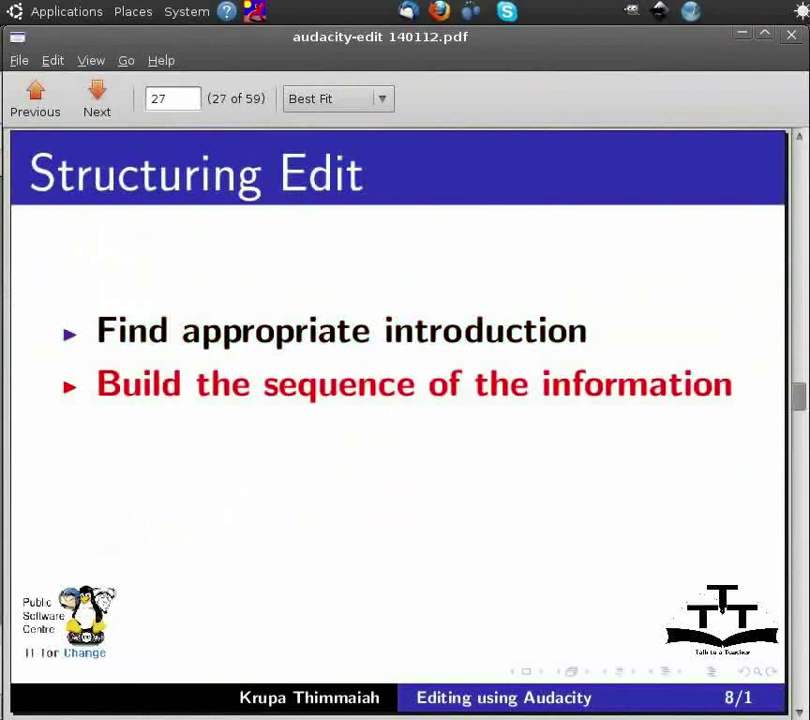
key("Page_Down")
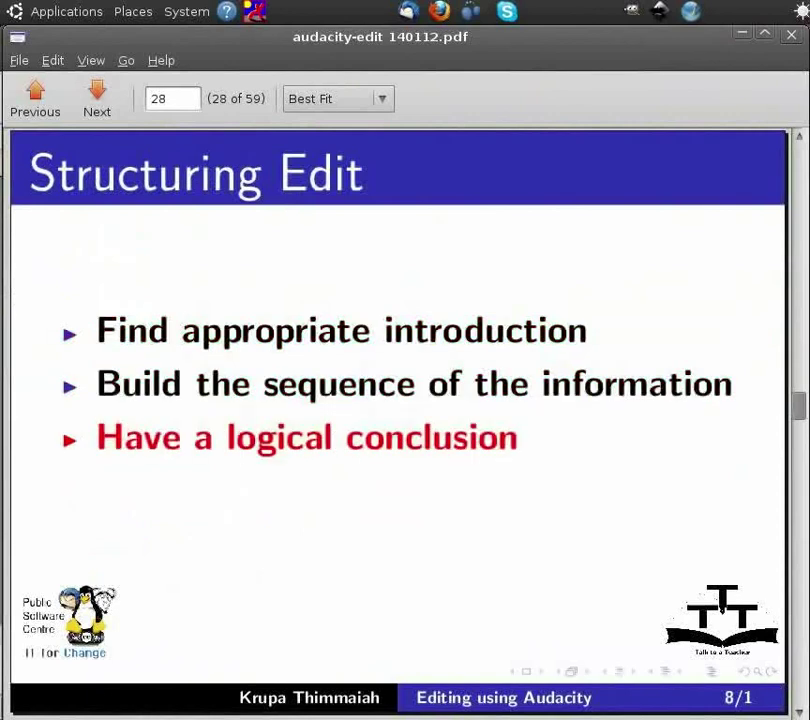
key("Page_Down")
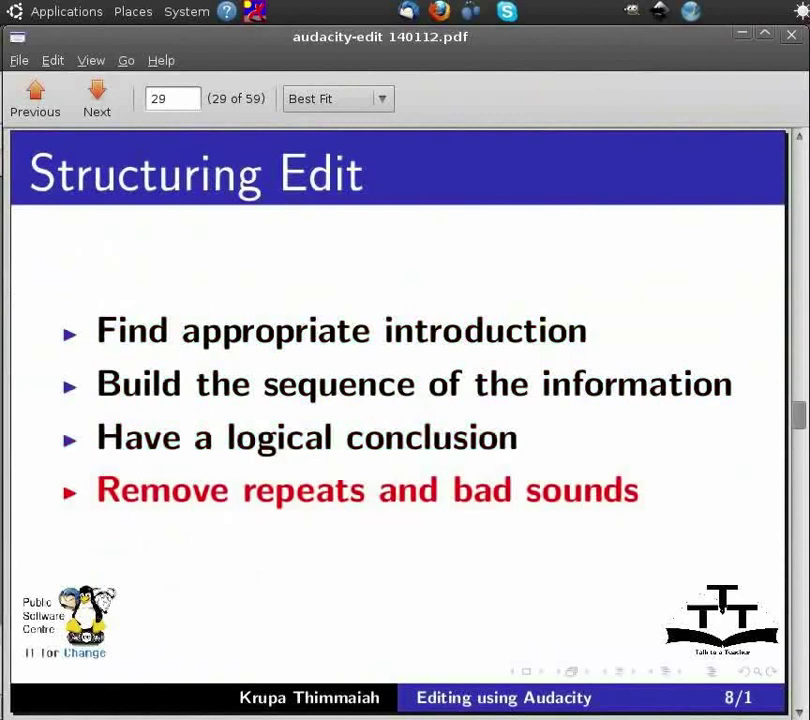
key("Page_Down")
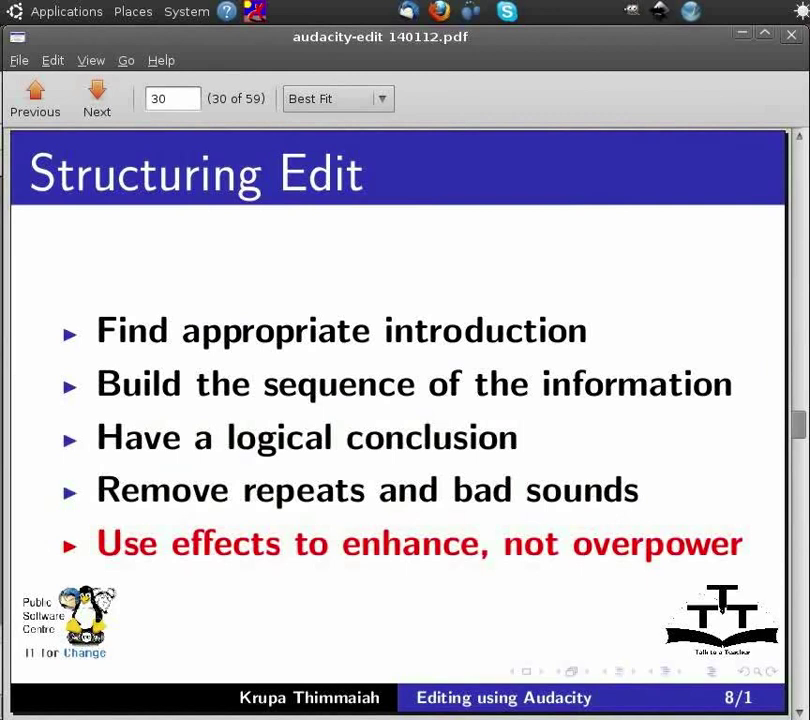
Switch back to Audacity and delete the loud section of the Mix track from about 23 s to 25 s
key("alt+Tab")
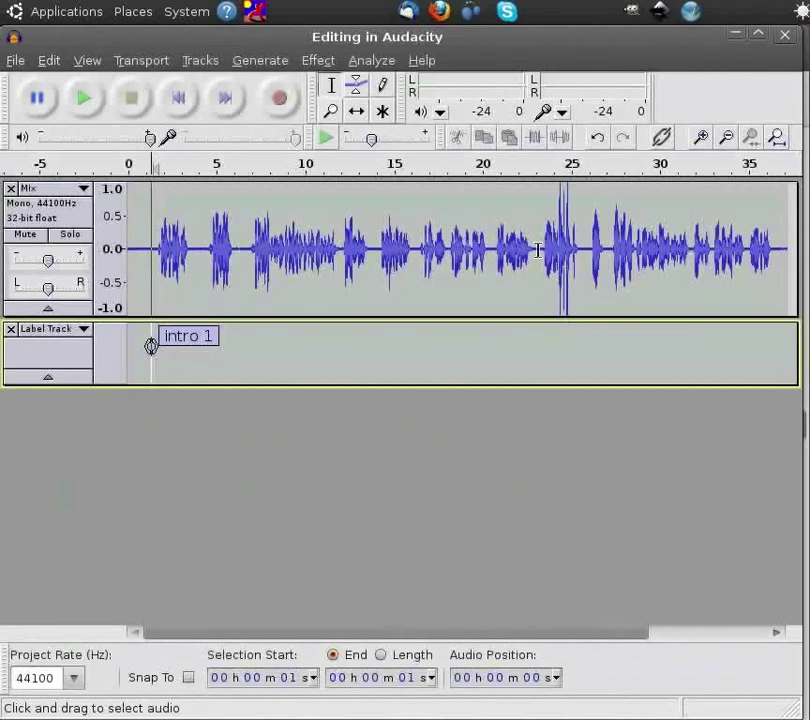
left_click_drag(539, 251, 588, 253)
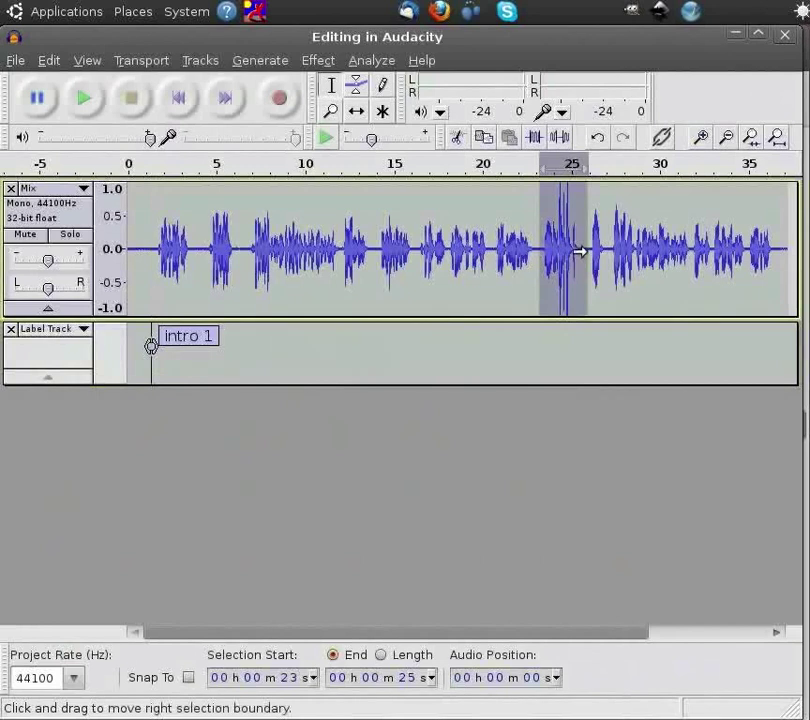
key("Delete")
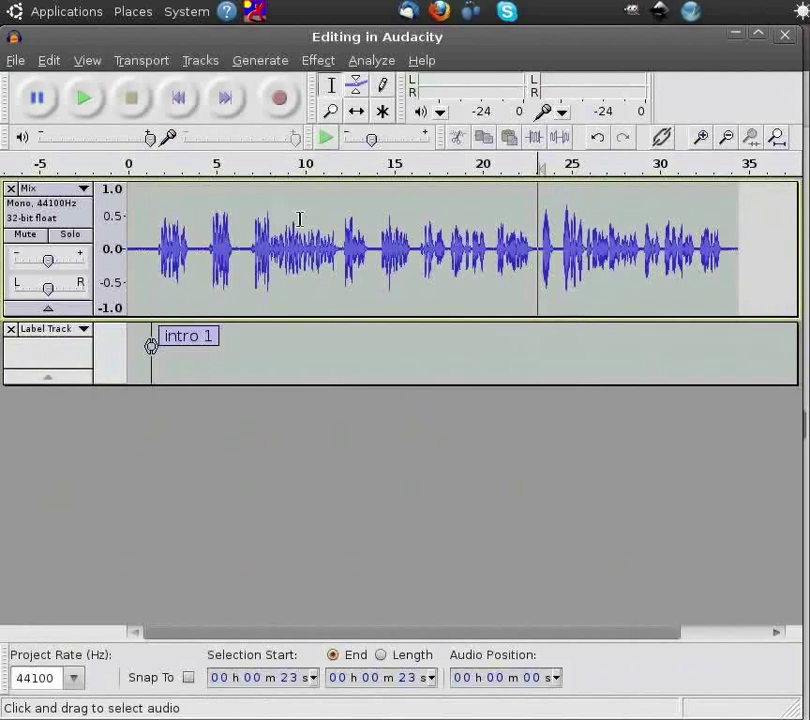
Cut the speech section of the Mix track from about 14 s to 16 s
left_click(375, 251)
left_click_drag(375, 251, 413, 247)
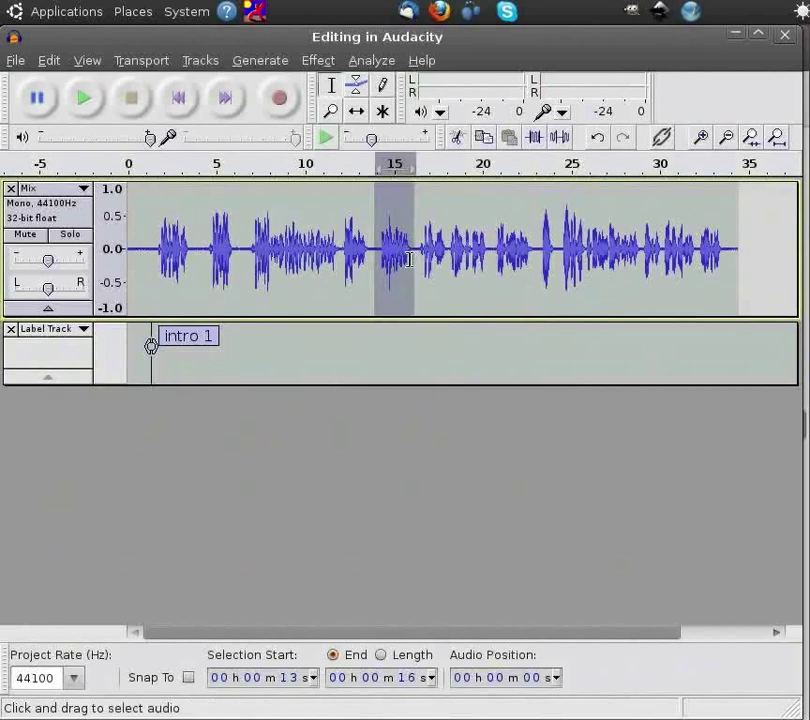
left_click(457, 140)
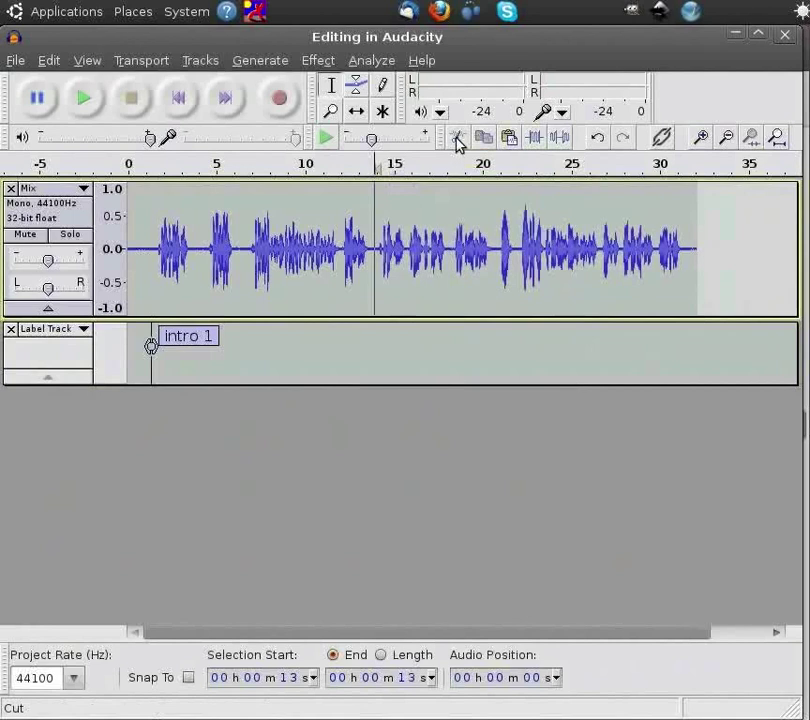
left_click(49, 61)
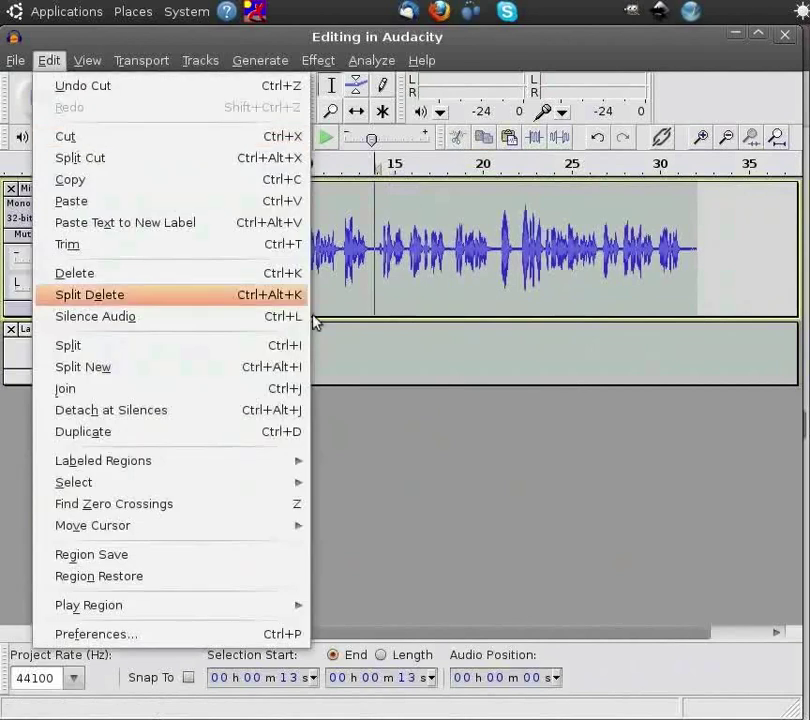
left_click(380, 310)
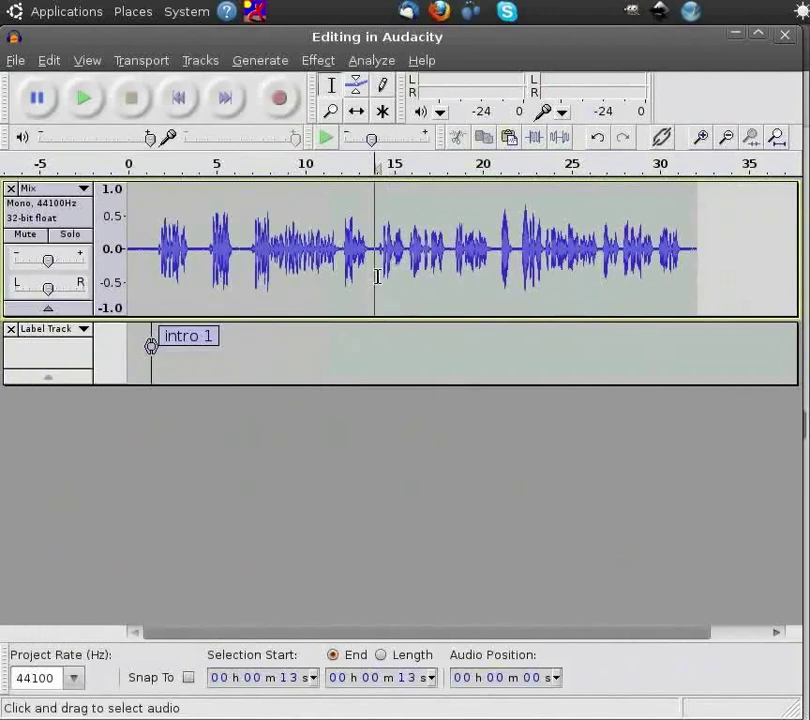
Paste the cut audio into the silent gap of the Mix track at about 18 s
left_click(451, 250)
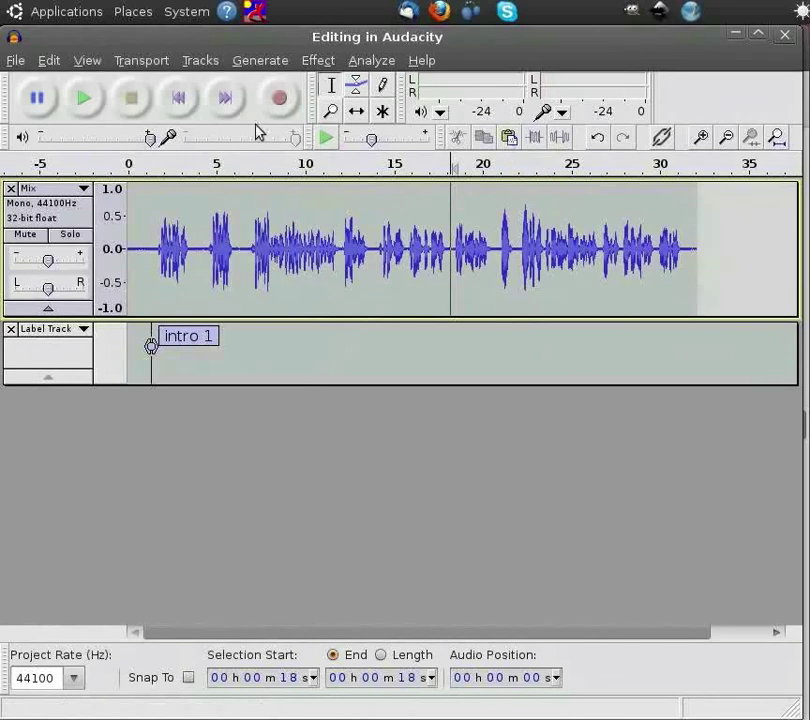
left_click(49, 61)
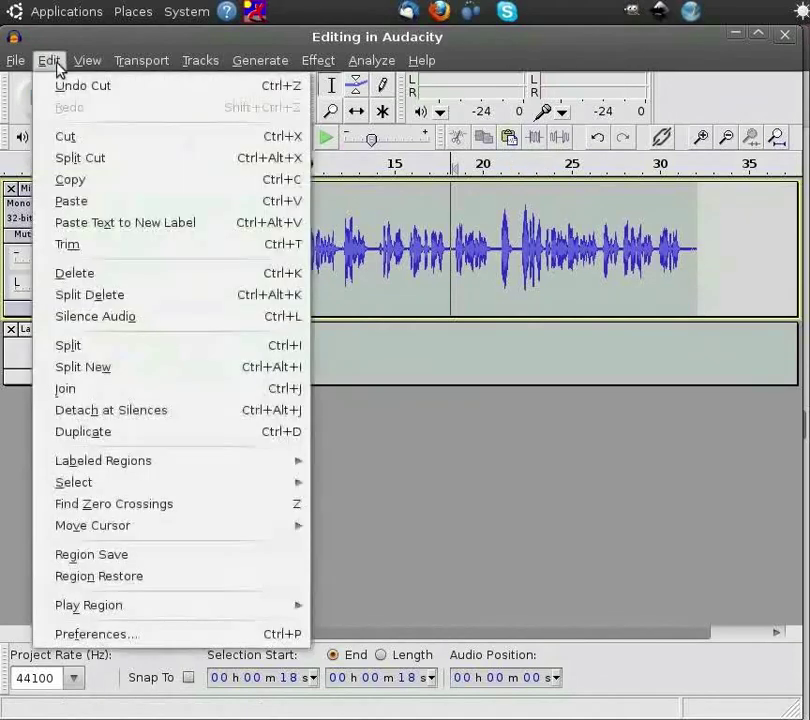
left_click(80, 204)
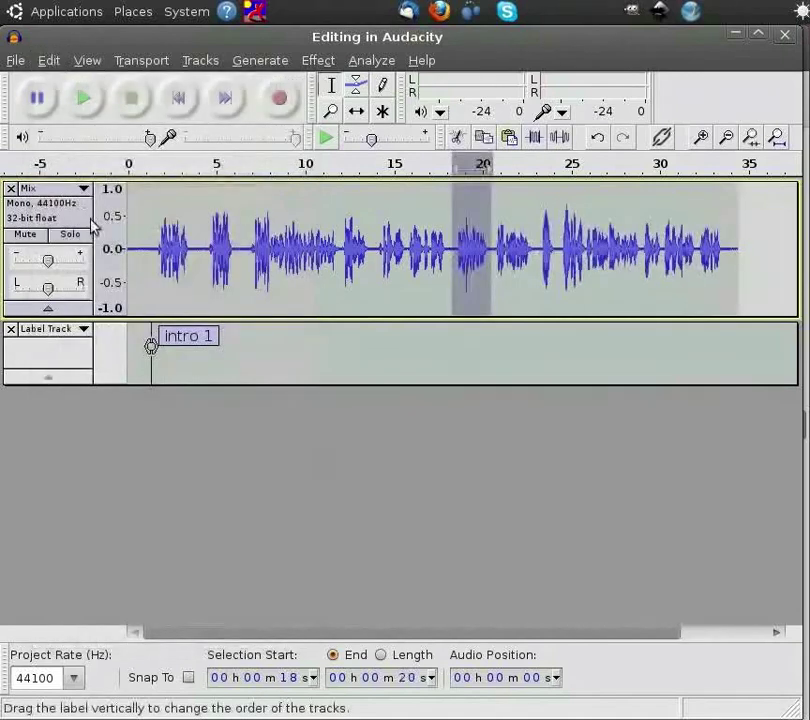
left_click(488, 277)
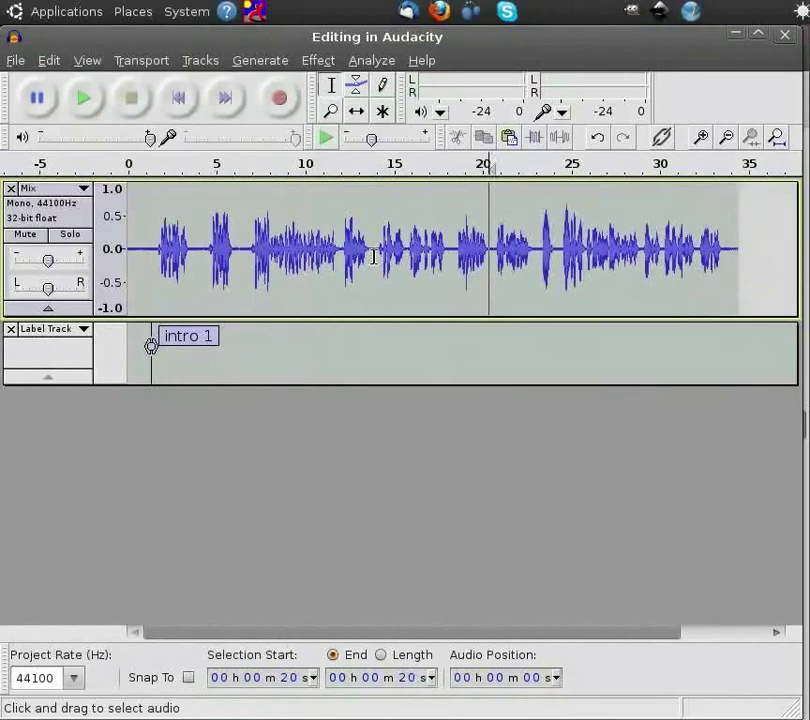
Amplify the small noise in the Mix track from about 14.1 s to 14.4 s by -5 dB
left_click(702, 138)
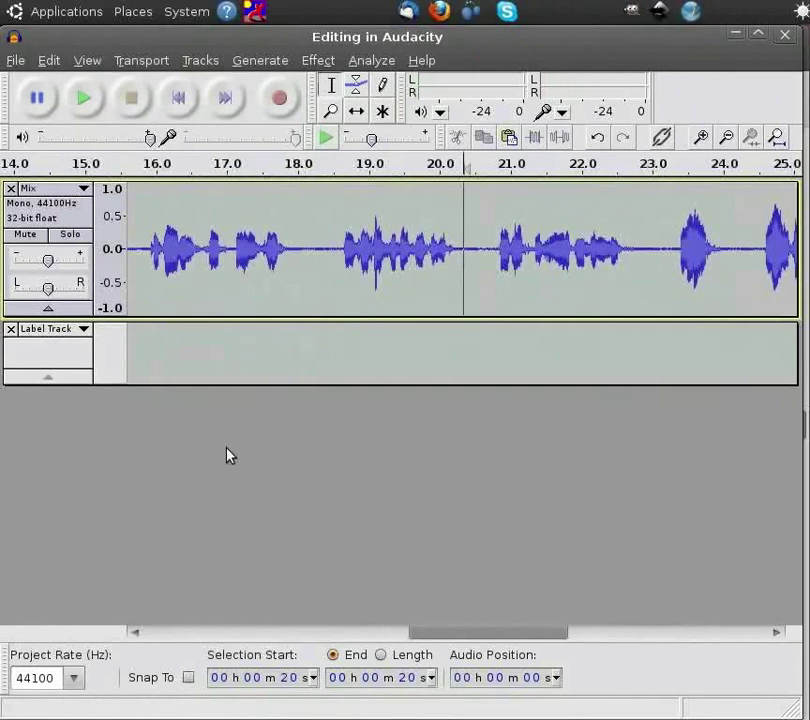
left_click(135, 633)
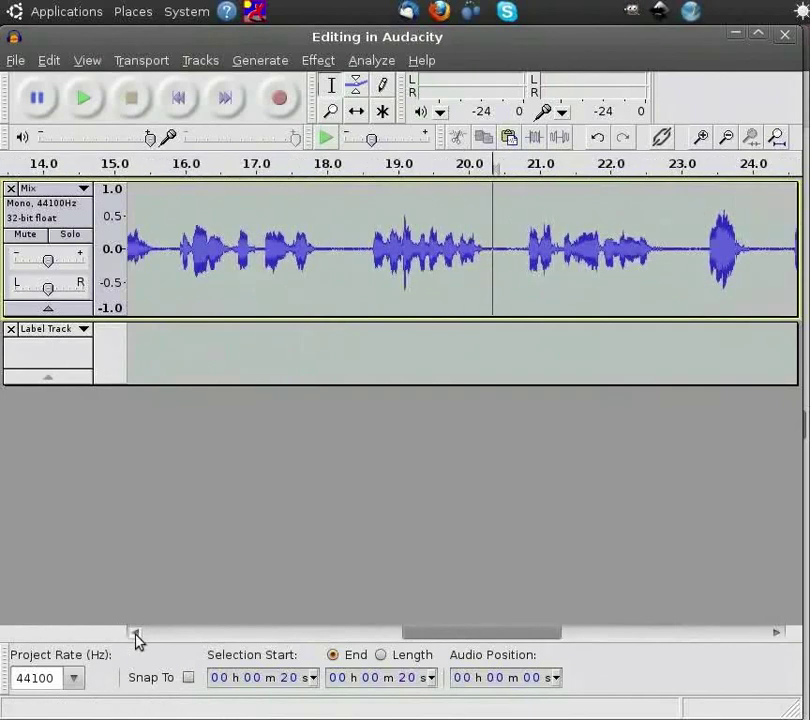
left_click(135, 633)
left_click(135, 633)
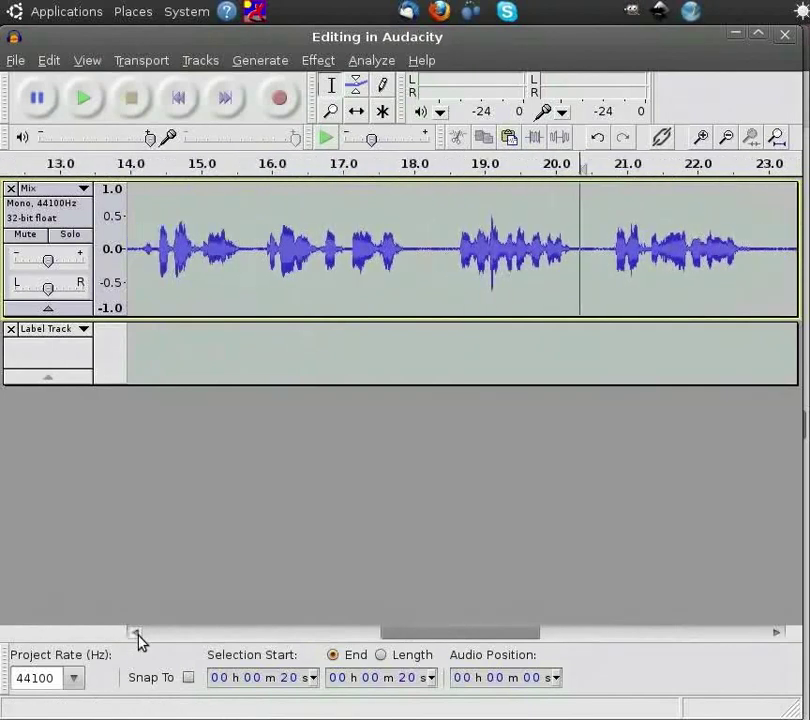
left_click(135, 633)
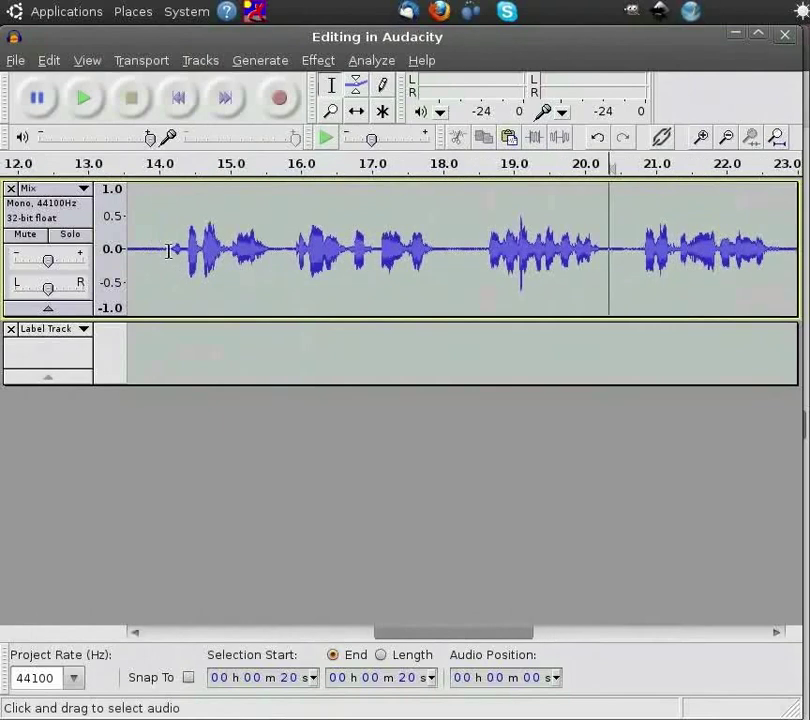
left_click_drag(169, 251, 184, 252)
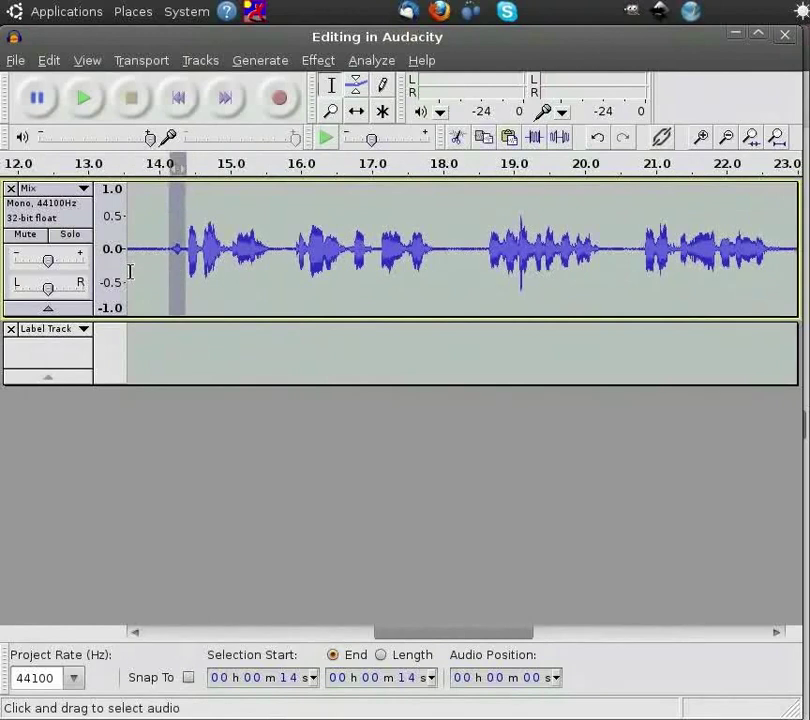
left_click(318, 61)
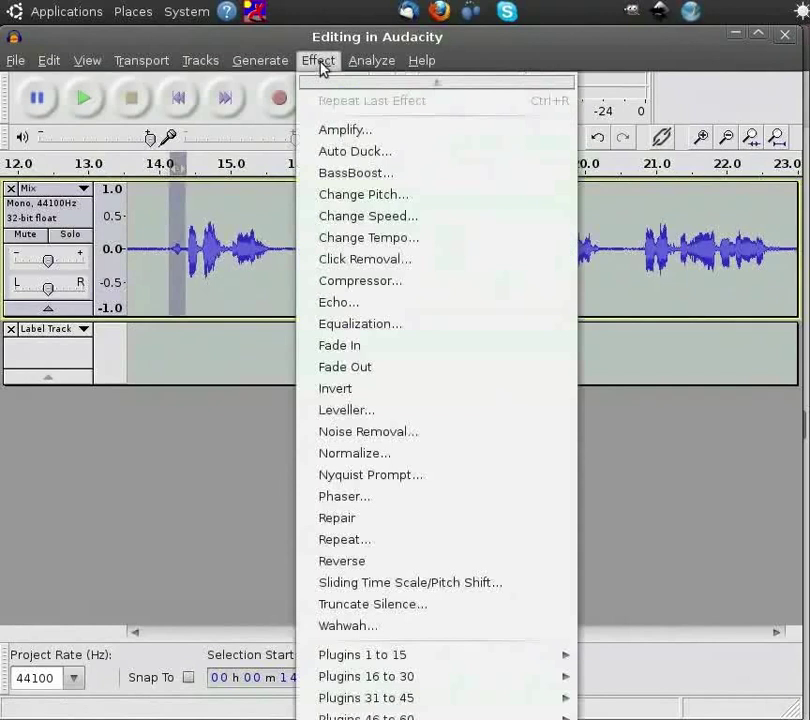
left_click(337, 131)
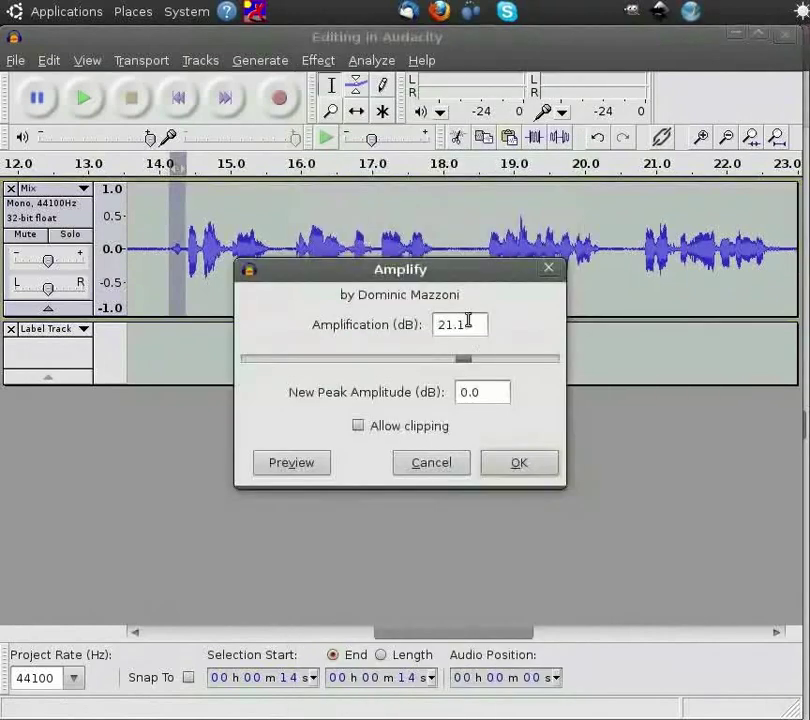
left_click_drag(468, 320, 435, 324)
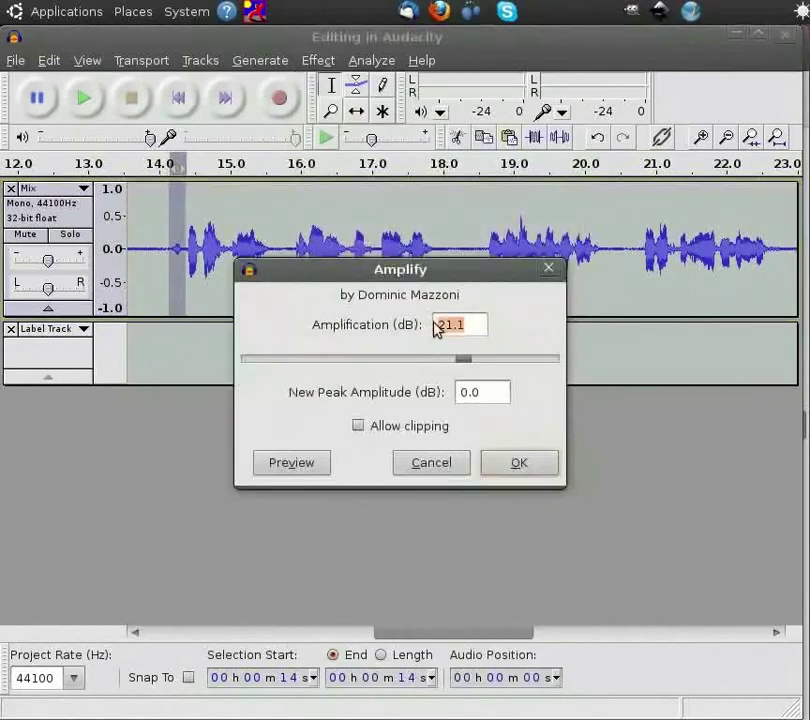
key("BackSpace")
type("-5")
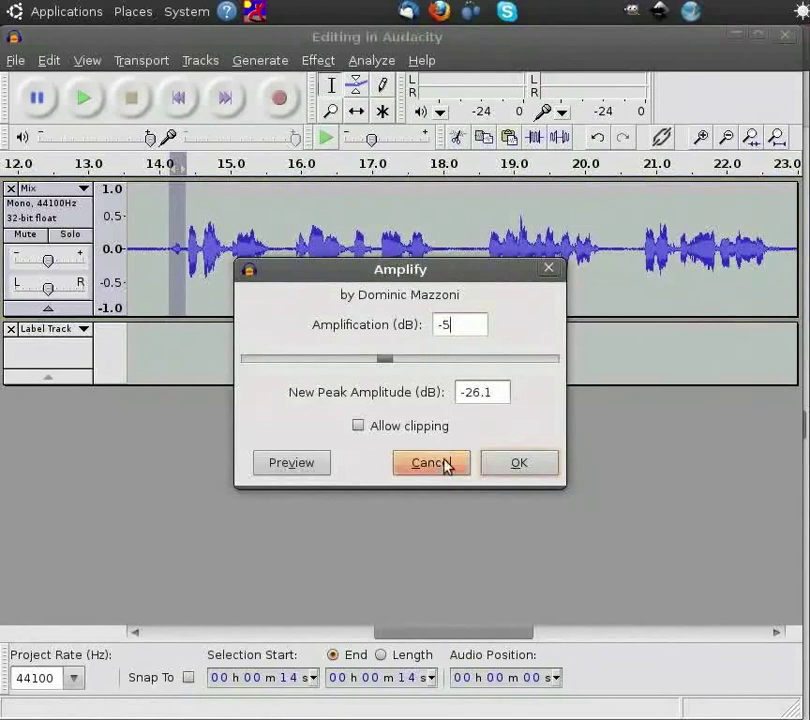
left_click(519, 463)
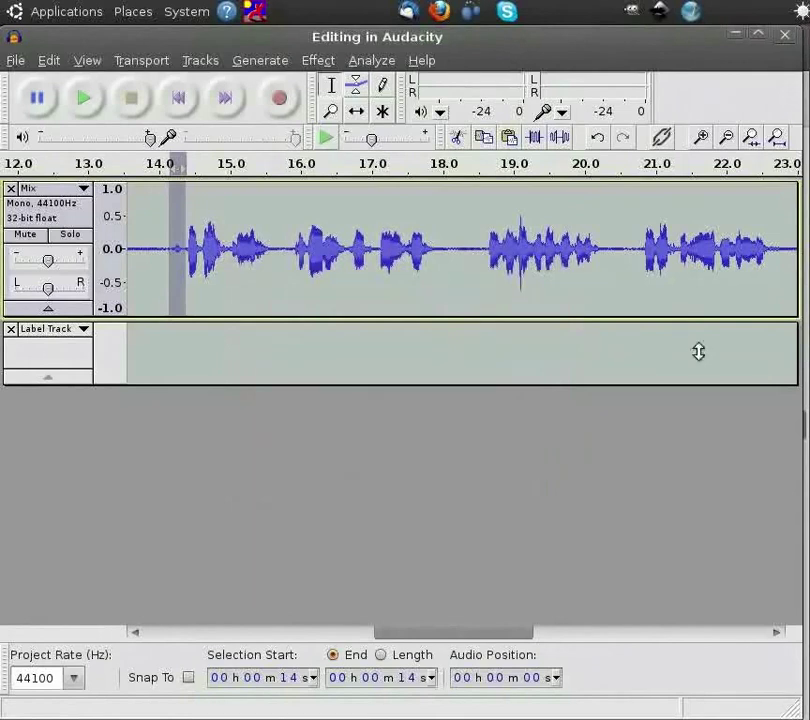
Amplify the last phrase of the Mix track, from about 32.2 s to 33.5 s, by 9 dB with clipping allowed
left_click(726, 138)
left_click(726, 140)
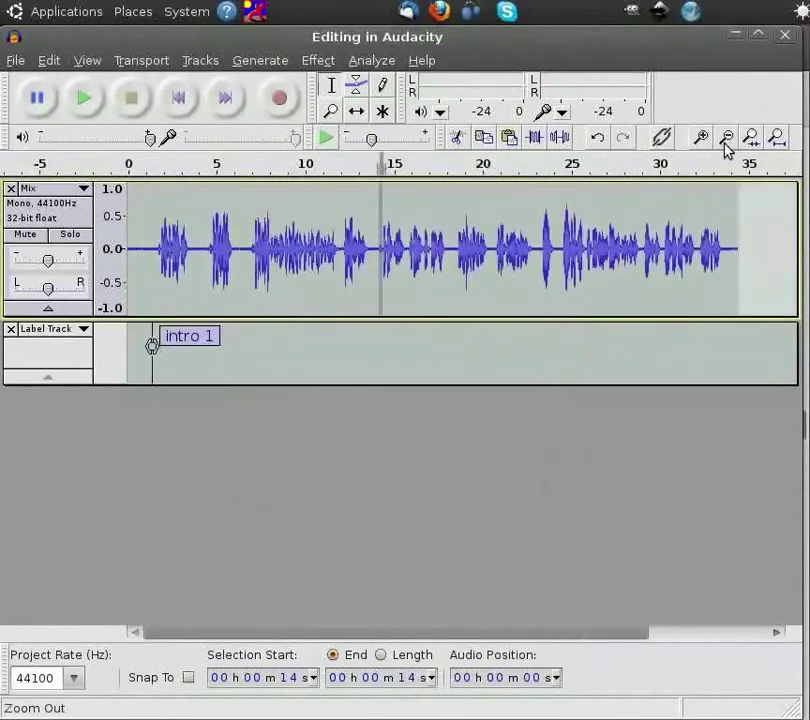
left_click(696, 248)
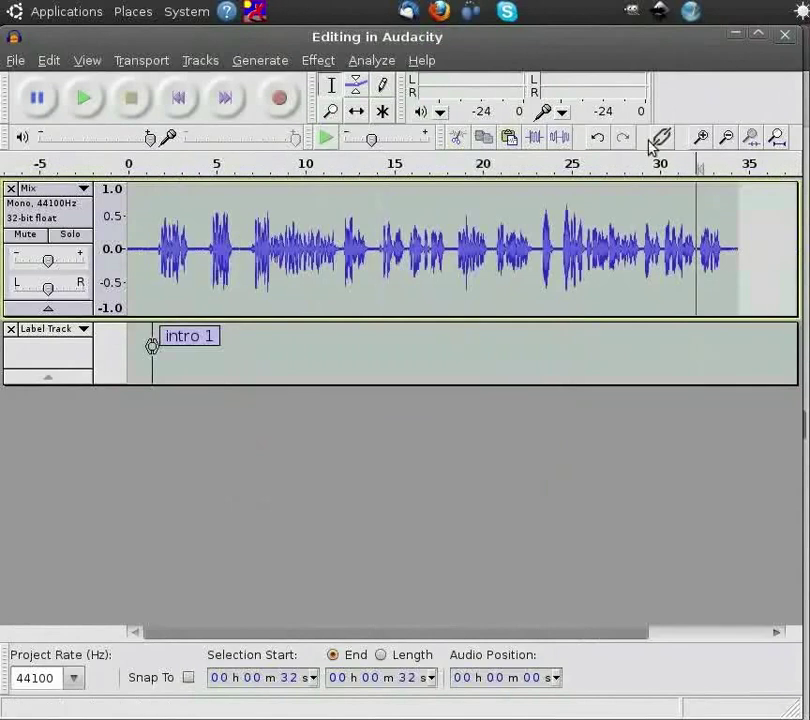
left_click(702, 137)
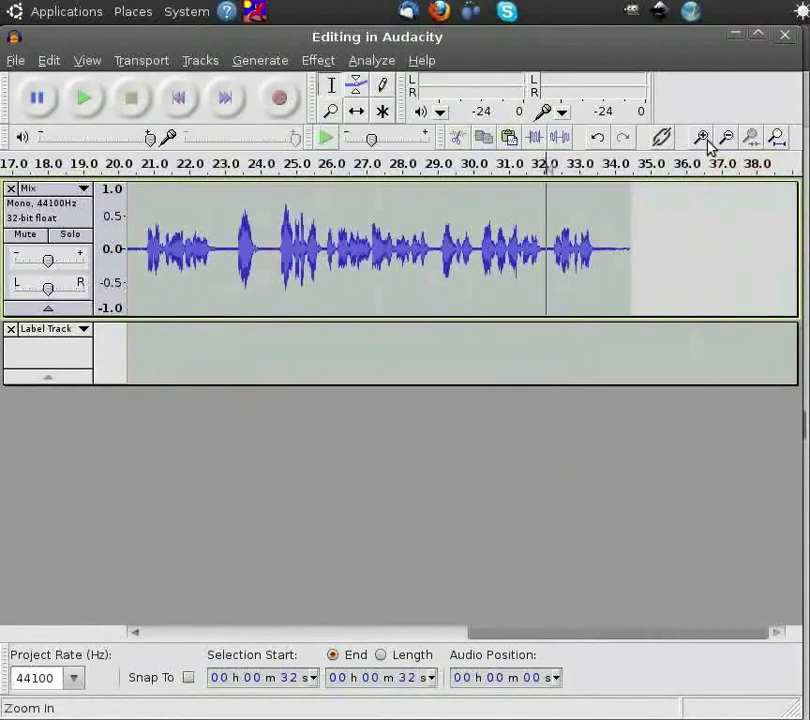
left_click(702, 137)
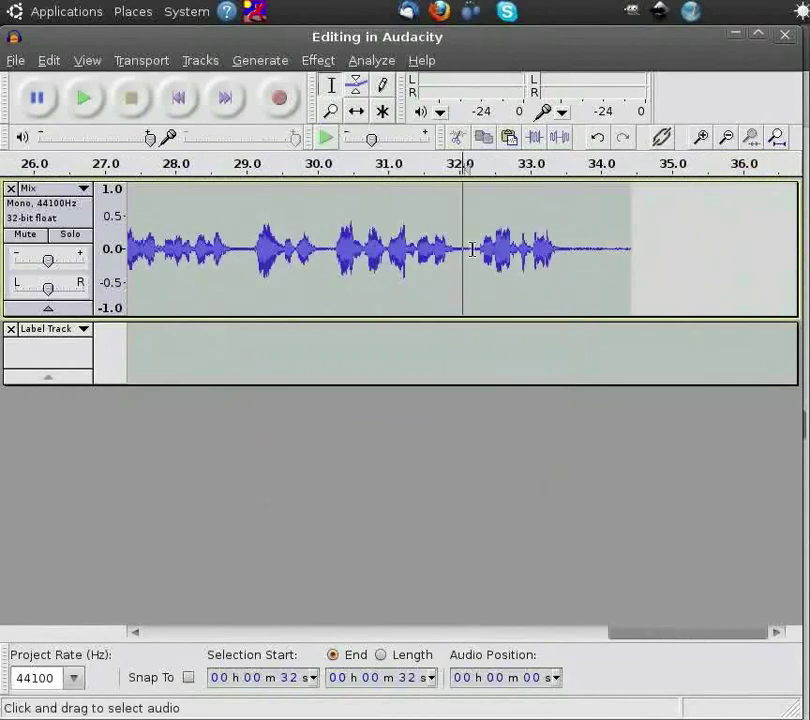
left_click_drag(474, 249, 568, 255)
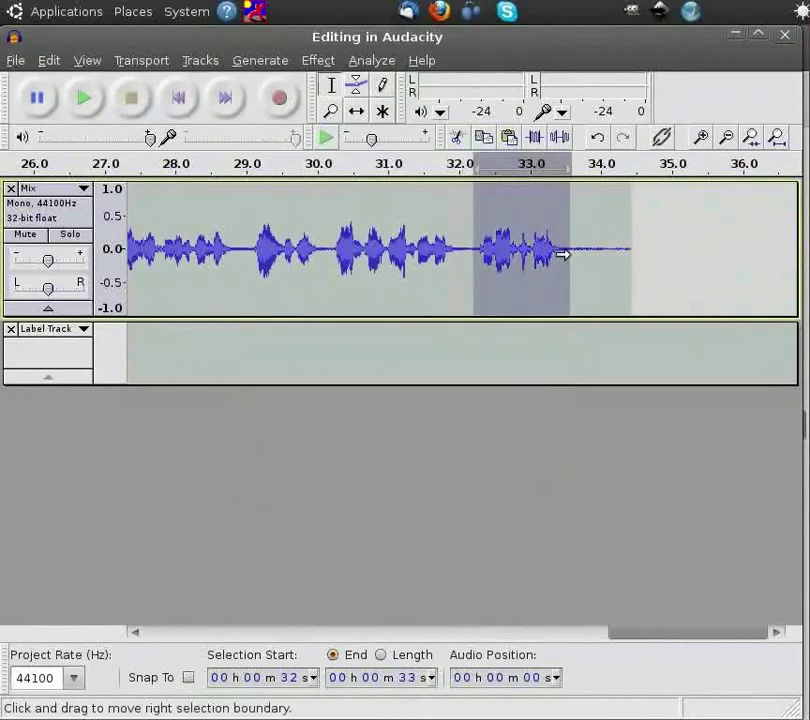
left_click(320, 61)
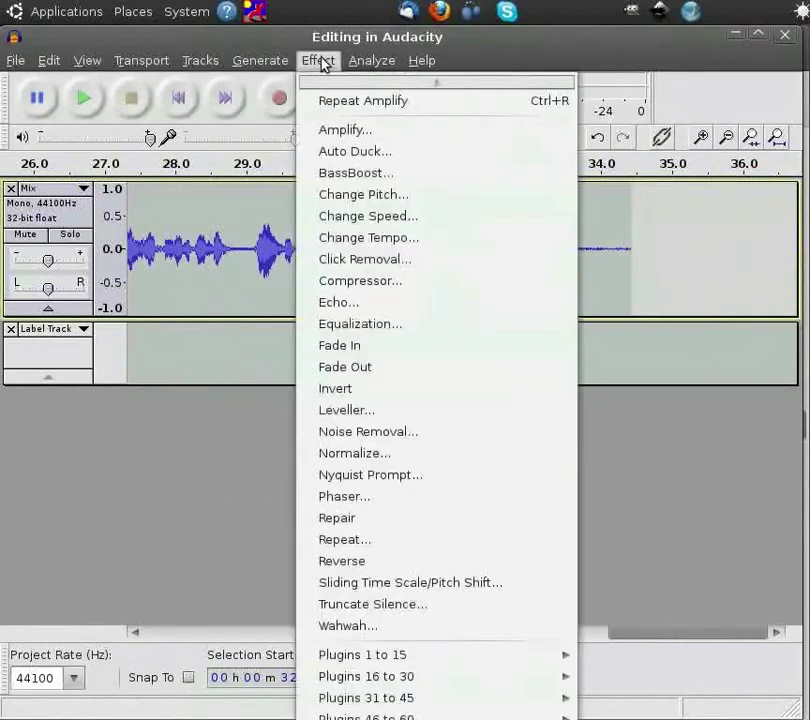
left_click(325, 130)
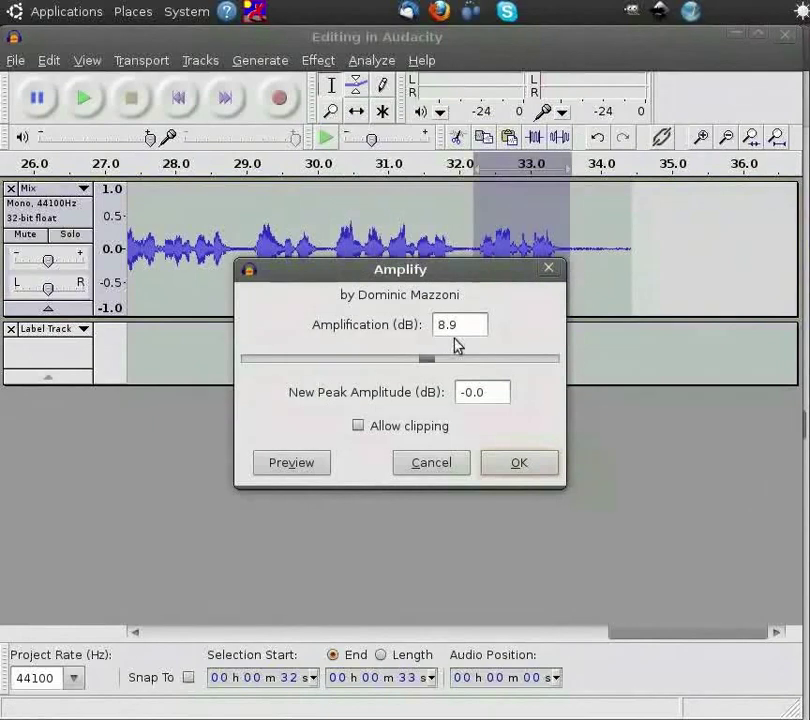
left_click_drag(468, 328, 424, 319)
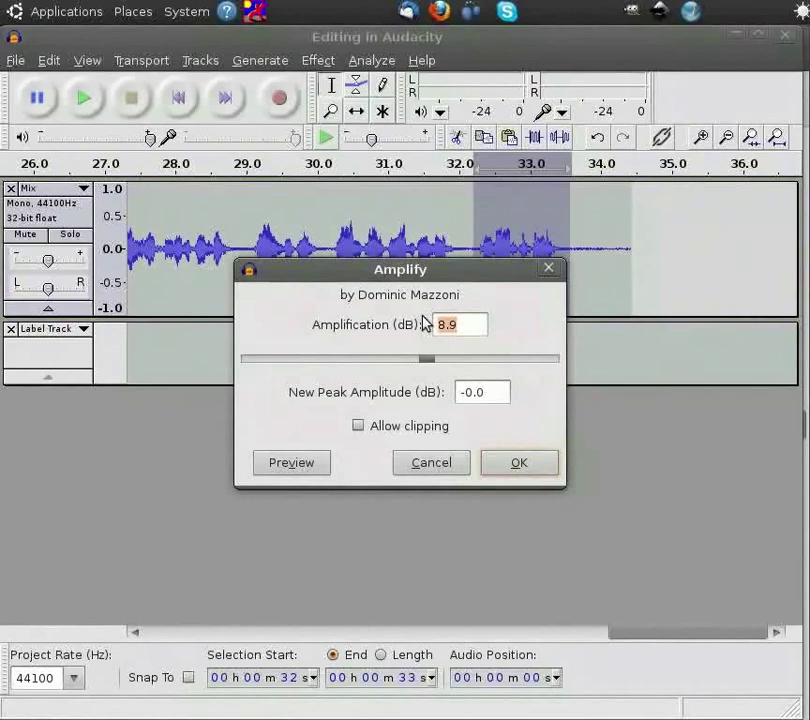
type("9")
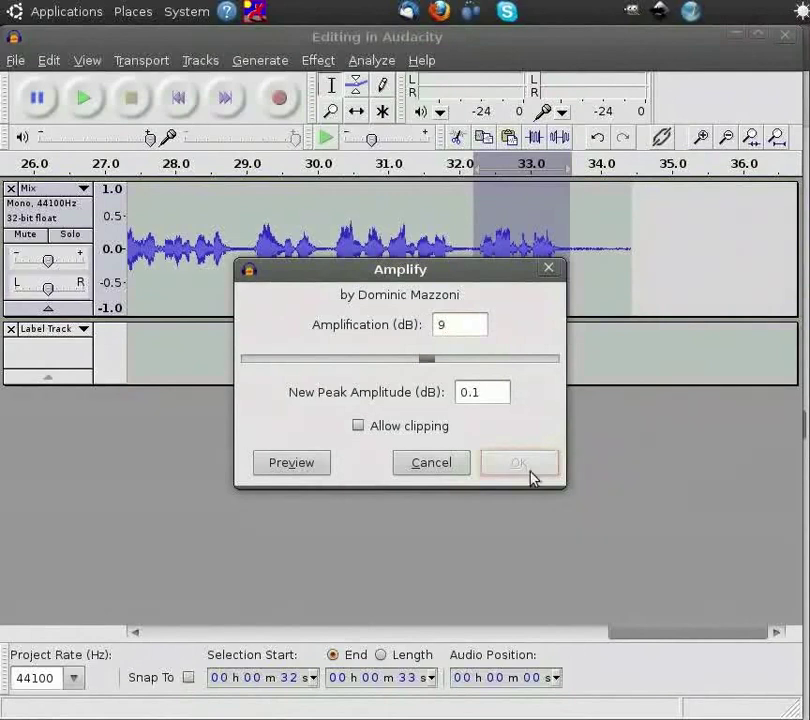
left_click(359, 426)
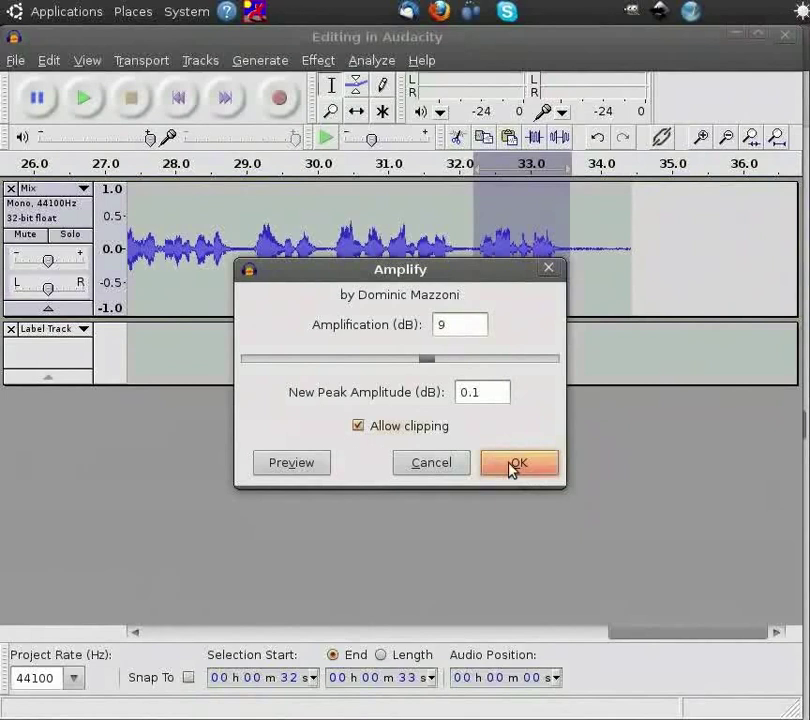
left_click(512, 464)
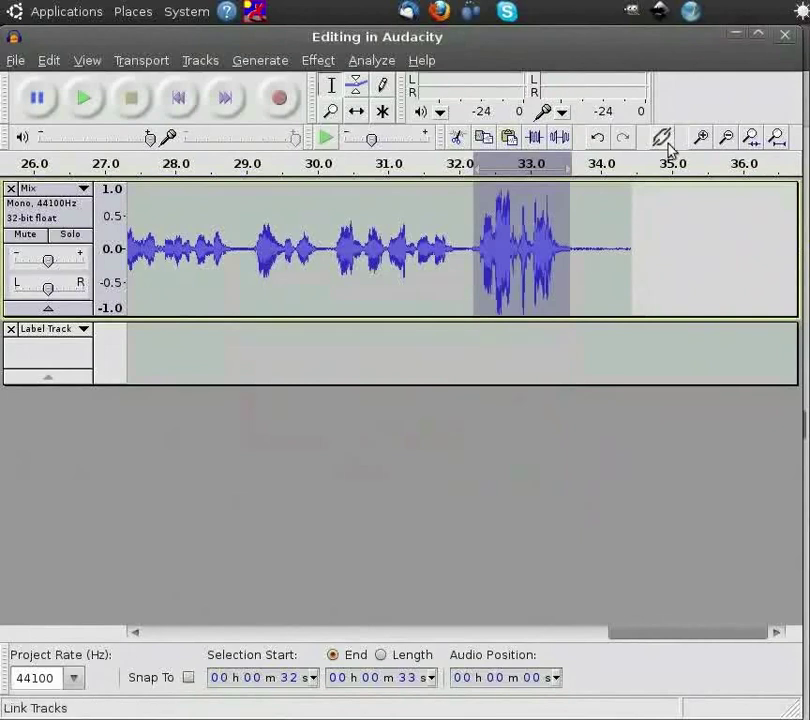
Capture a noise profile for Noise Removal from the silent gap of the Mix track, from about 18.1 s to 18.6 s
left_click(728, 137)
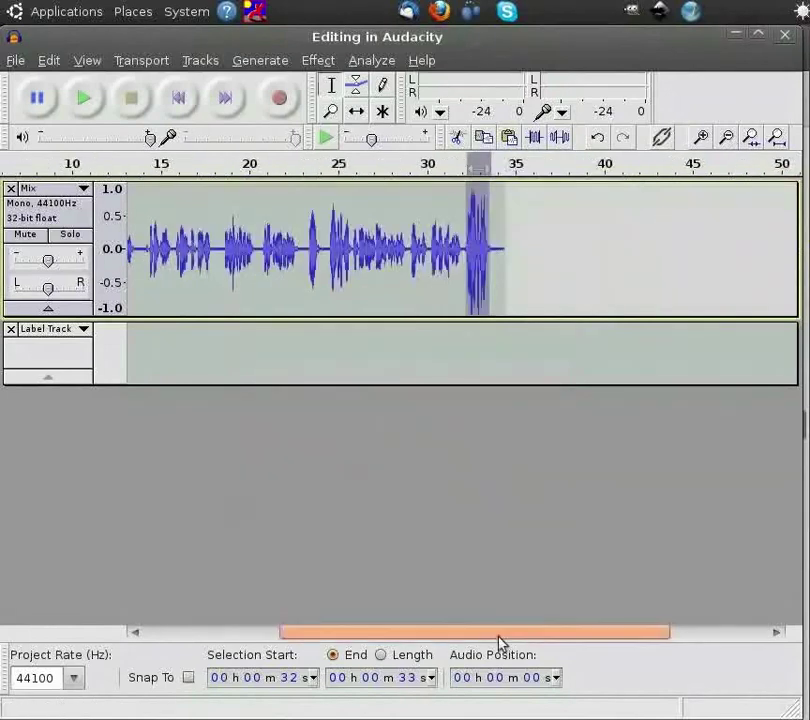
left_click_drag(499, 637, 213, 621)
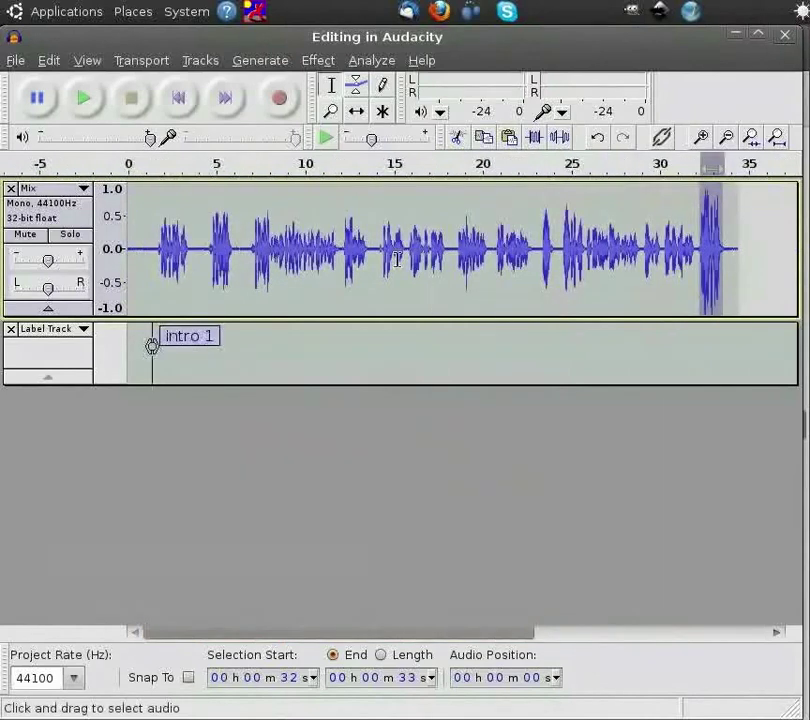
left_click(452, 250)
left_click(703, 139)
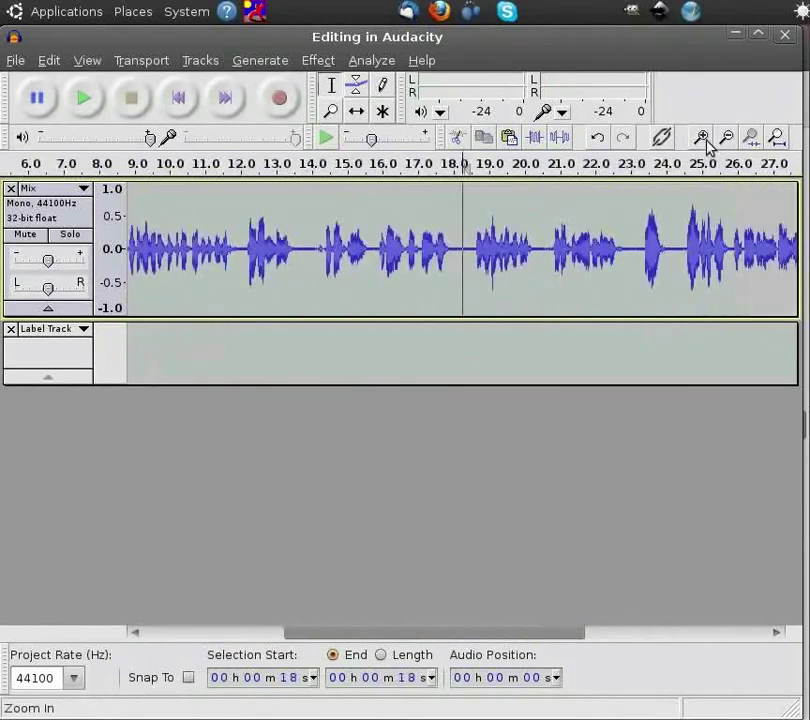
double_click(704, 139)
left_click(437, 249)
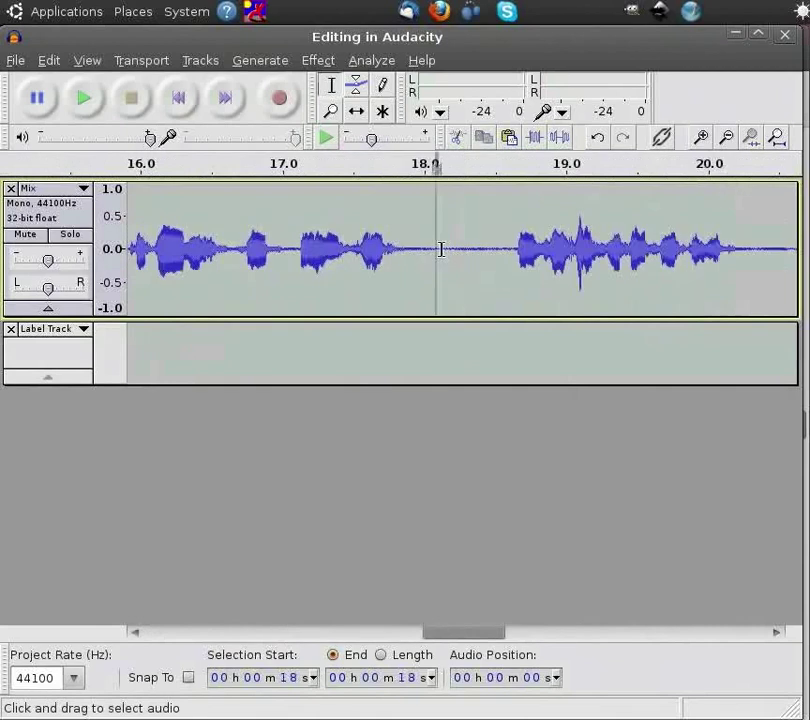
left_click_drag(441, 249, 508, 254)
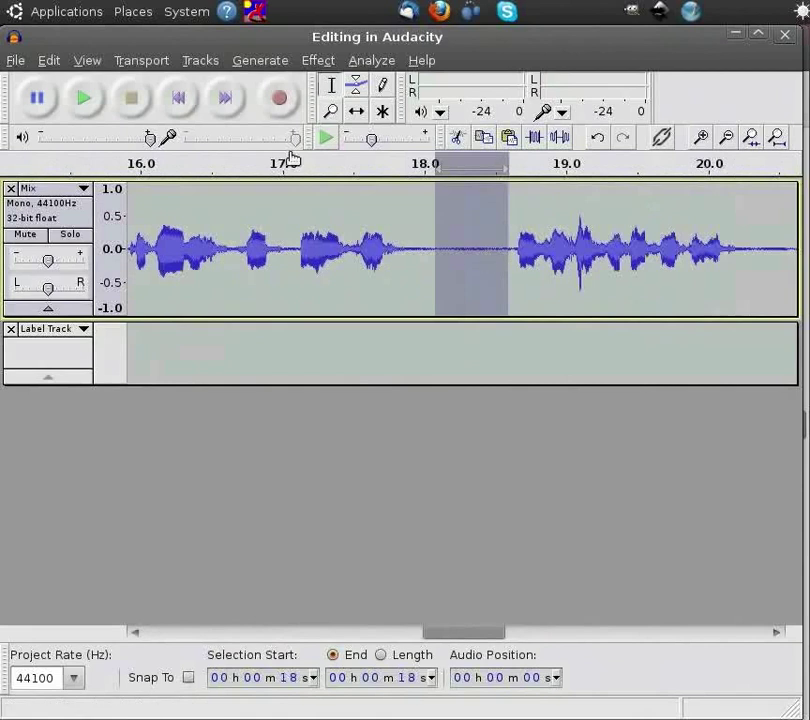
left_click(318, 61)
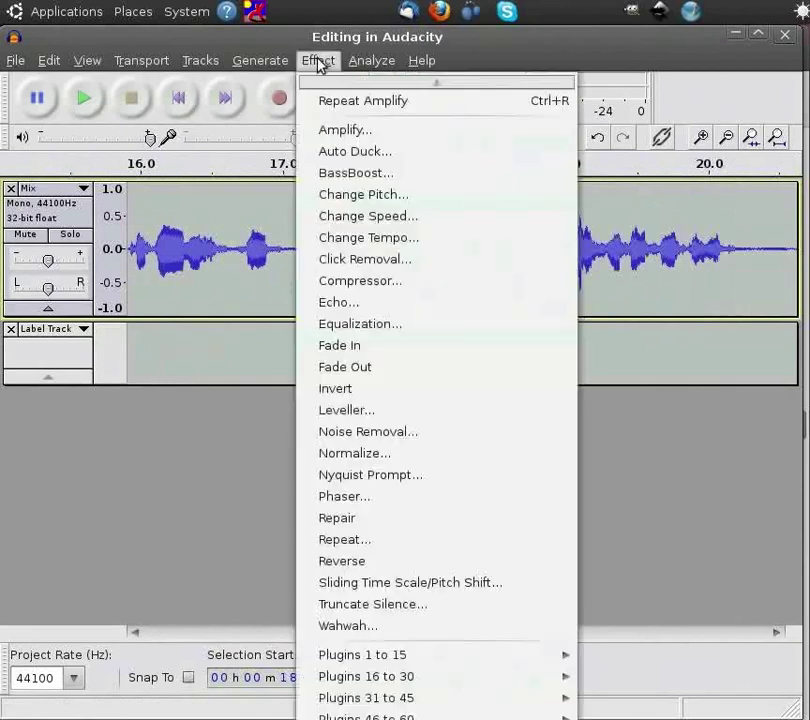
left_click(396, 433)
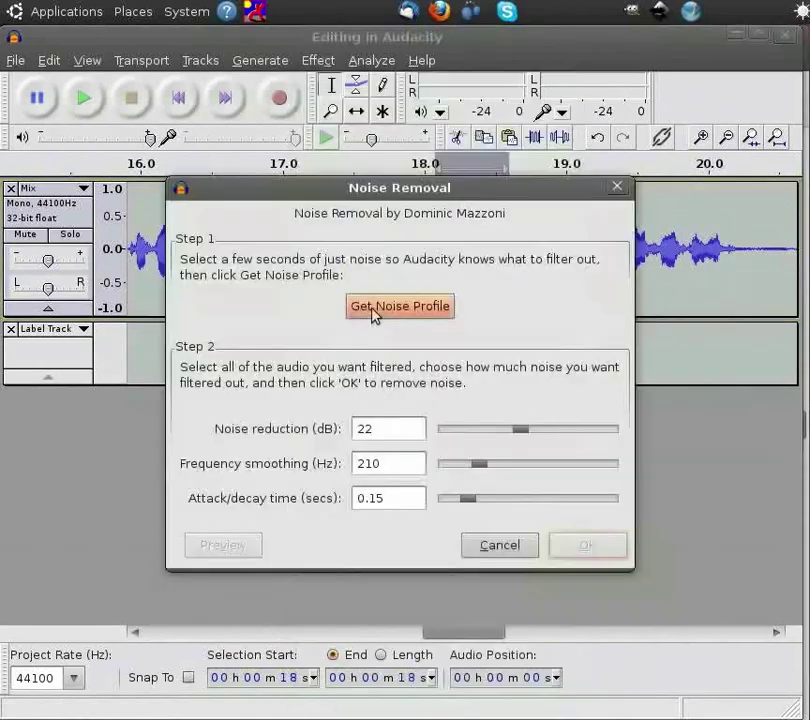
left_click(374, 312)
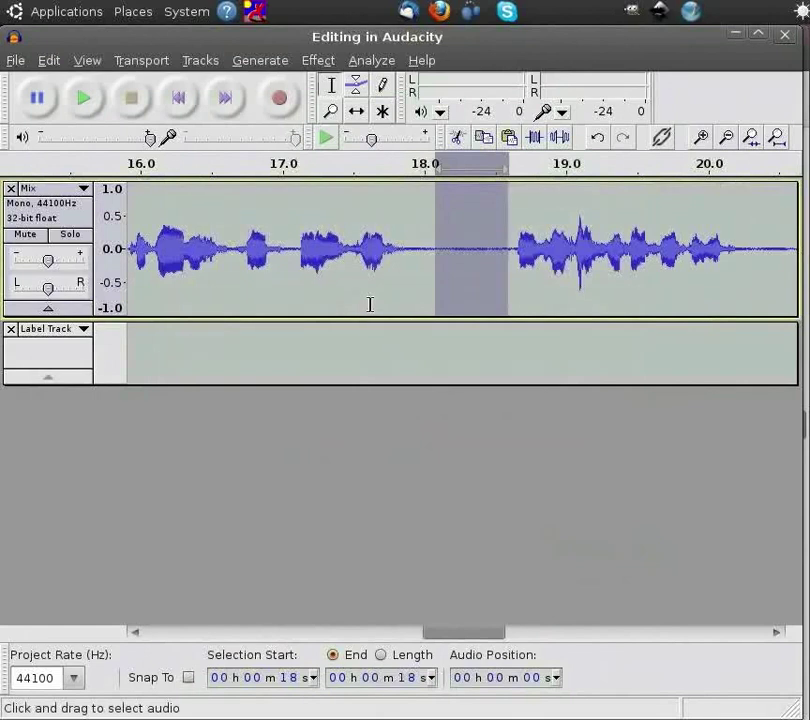
Apply Noise Removal to the entire recording with the noise reduction set to 10 dB
left_click(315, 282)
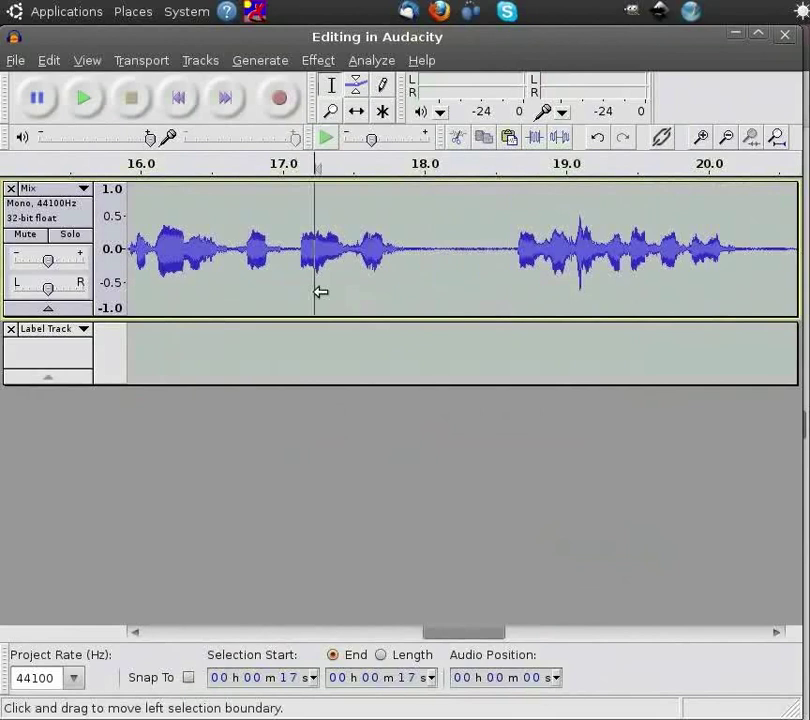
left_click(314, 61)
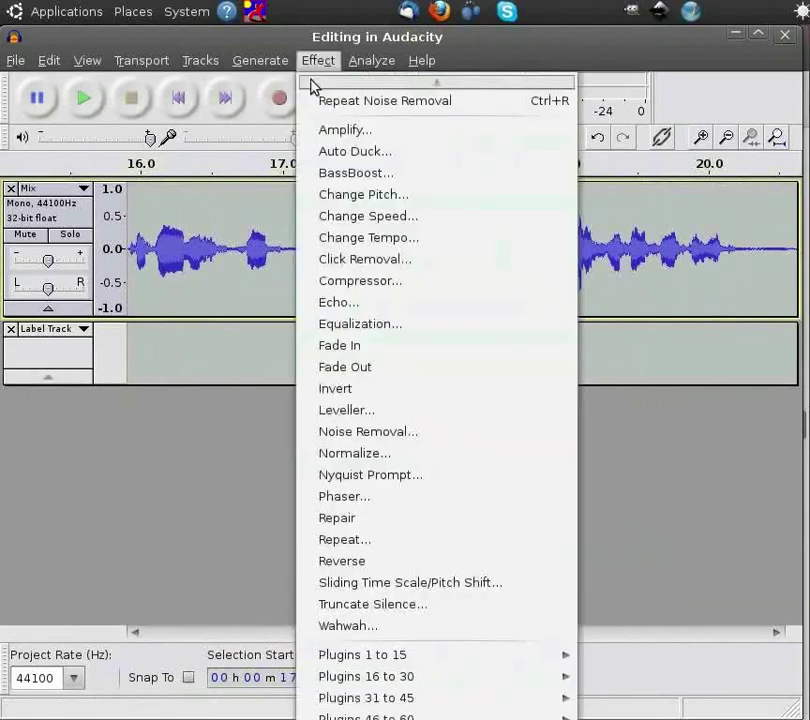
left_click(388, 436)
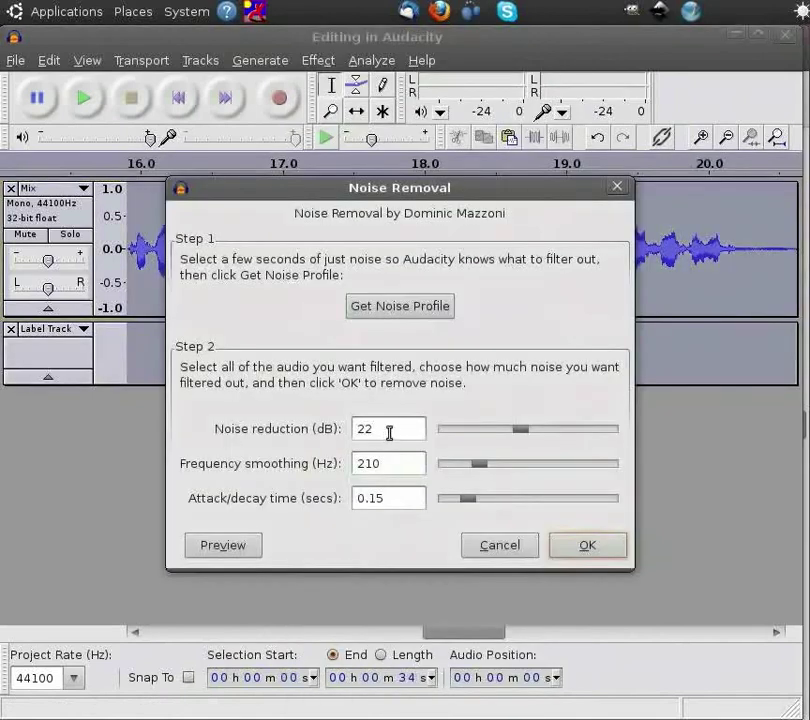
left_click_drag(389, 432, 357, 427)
type("10")
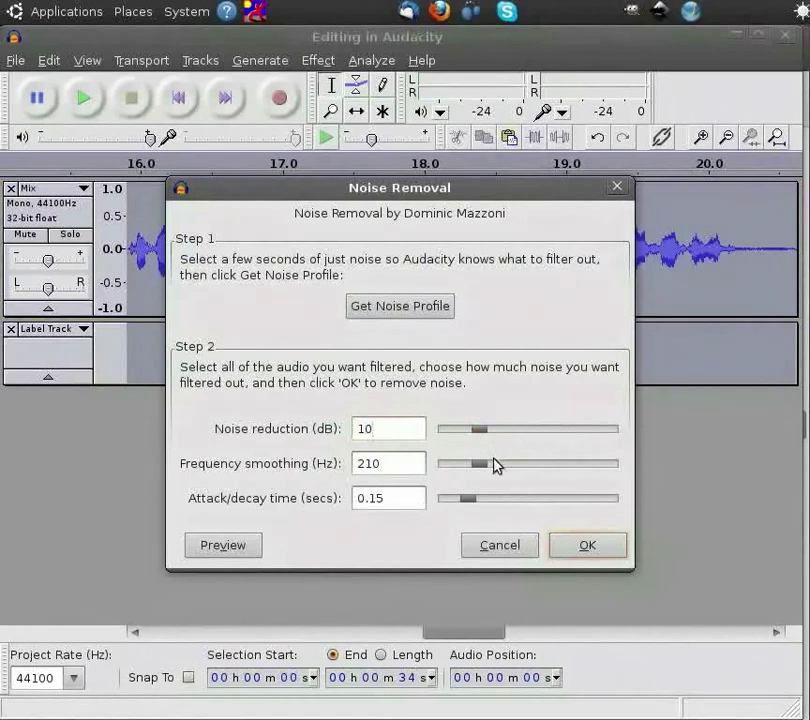
left_click(591, 545)
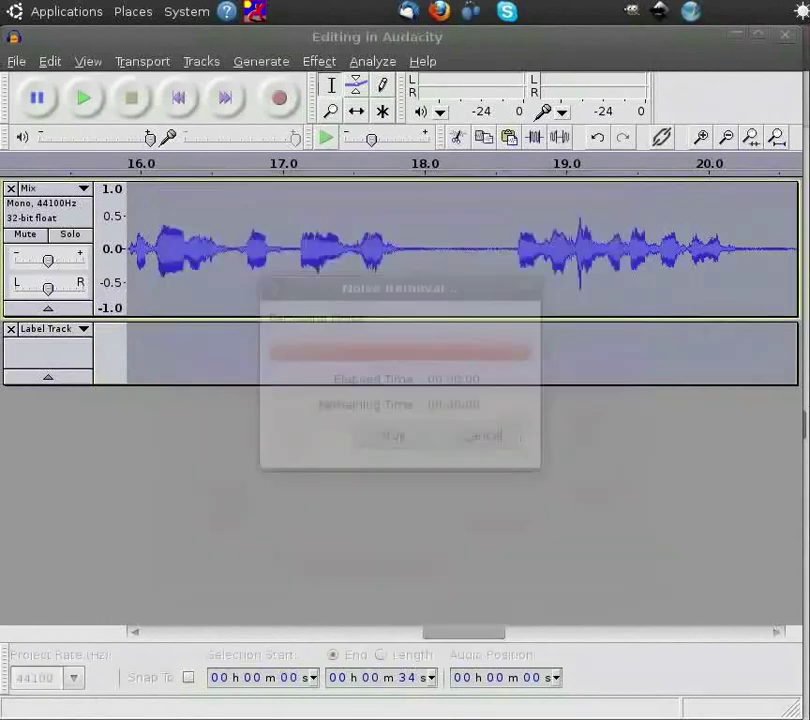